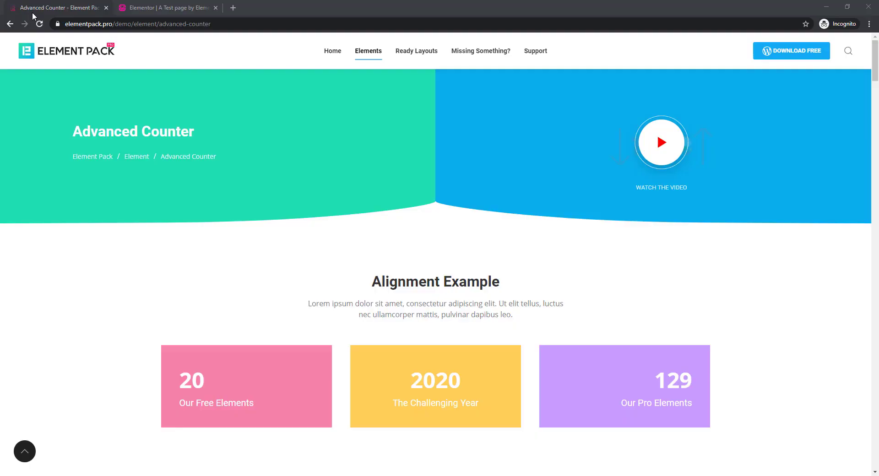
Reload the Advanced Counter demo page and scroll down through its examples
{"action": "left_click", "coordinate": [39, 24]}
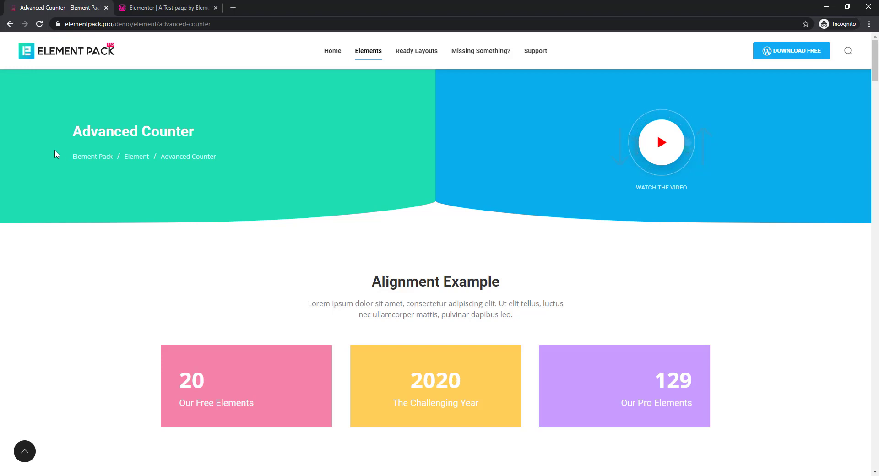
{"action": "scroll", "coordinate": [69, 235], "scroll_direction": "down", "scroll_amount": 10}
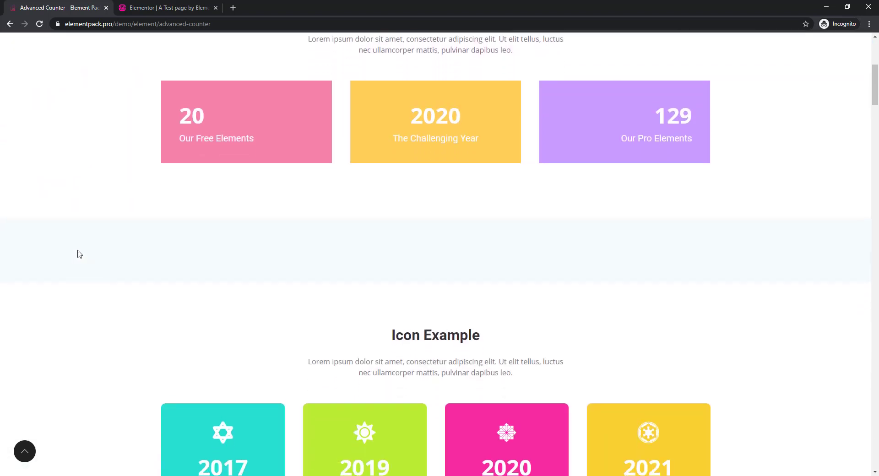
{"action": "scroll", "coordinate": [80, 255], "scroll_direction": "down", "scroll_amount": 12}
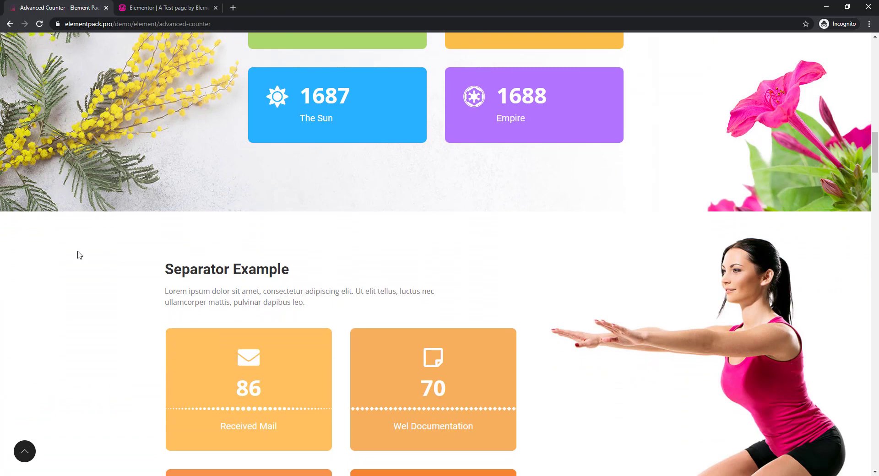
{"action": "scroll", "coordinate": [79, 255], "scroll_direction": "down", "scroll_amount": 3}
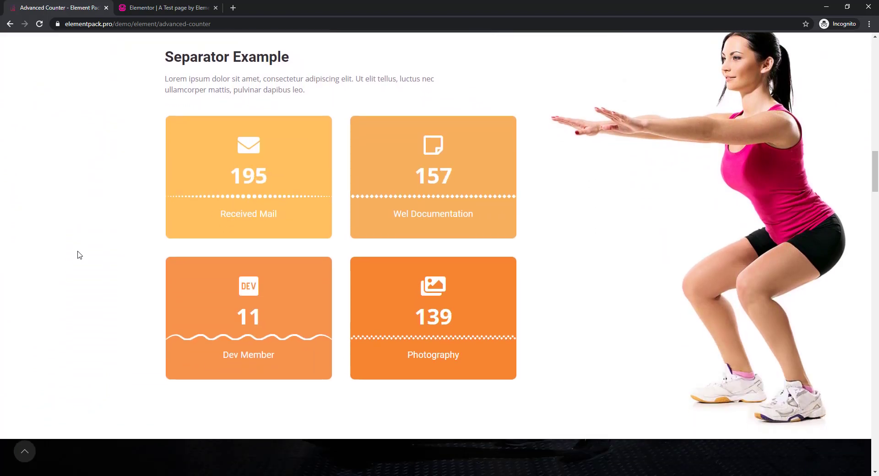
{"action": "scroll", "coordinate": [79, 255], "scroll_direction": "down", "scroll_amount": 10}
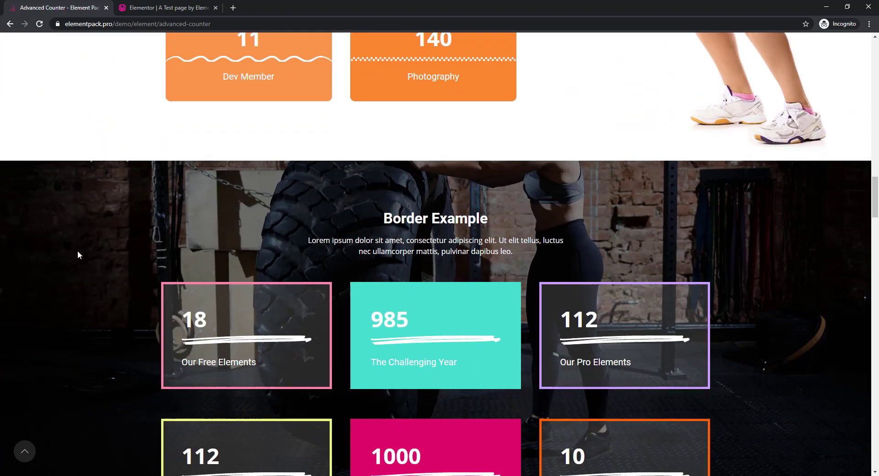
{"action": "scroll", "coordinate": [78, 252], "scroll_direction": "down", "scroll_amount": 6}
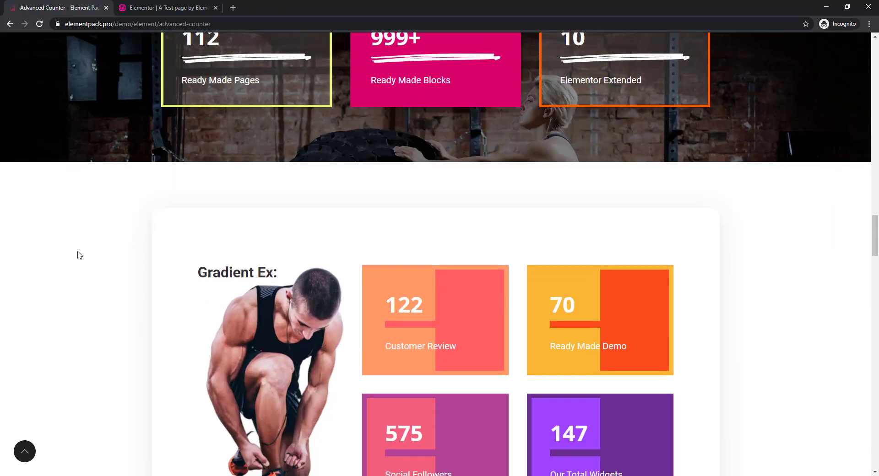
{"action": "scroll", "coordinate": [79, 255], "scroll_direction": "down", "scroll_amount": 10}
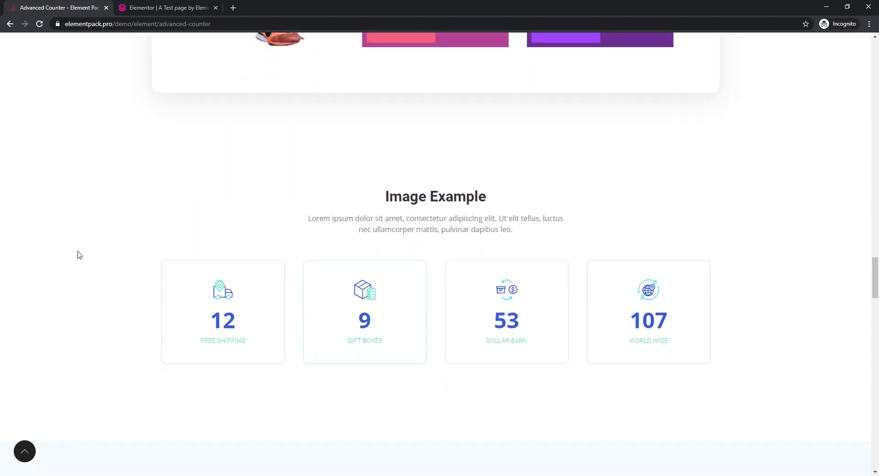
{"action": "scroll", "coordinate": [79, 255], "scroll_direction": "down", "scroll_amount": 10}
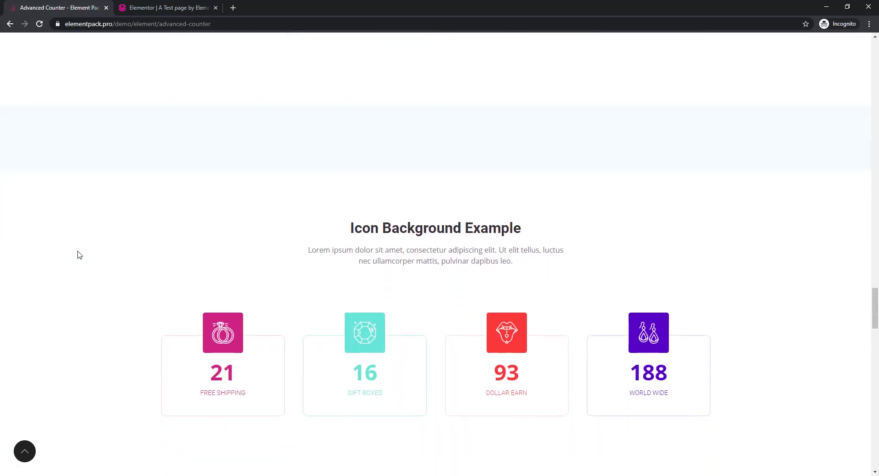
{"action": "scroll", "coordinate": [80, 255], "scroll_direction": "down", "scroll_amount": 7}
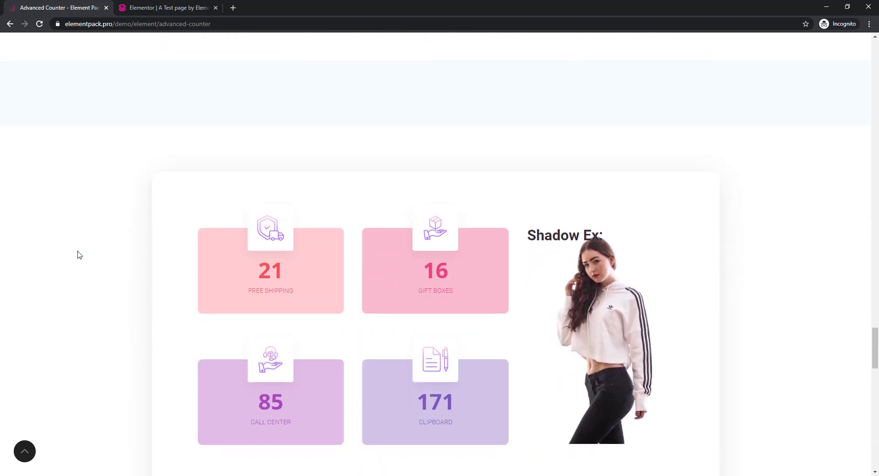
{"action": "scroll", "coordinate": [80, 255], "scroll_direction": "down", "scroll_amount": 2}
{"action": "scroll", "coordinate": [80, 255], "scroll_direction": "down", "scroll_amount": 7}
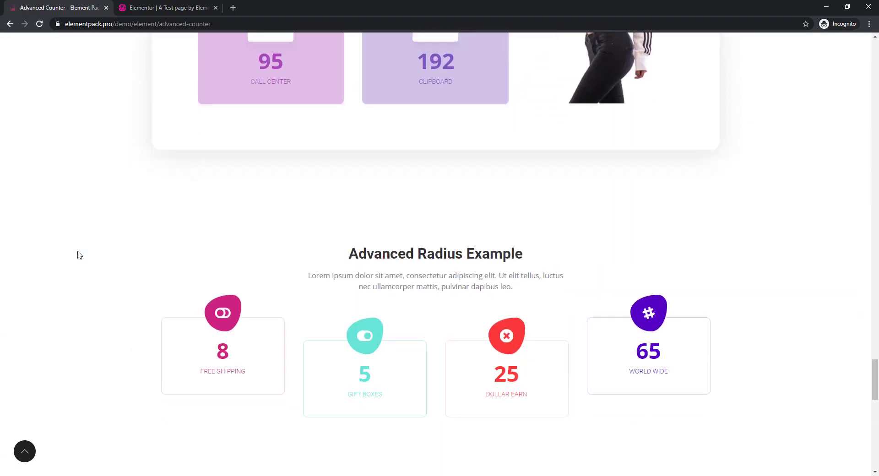
{"action": "scroll", "coordinate": [80, 255], "scroll_direction": "down", "scroll_amount": 6}
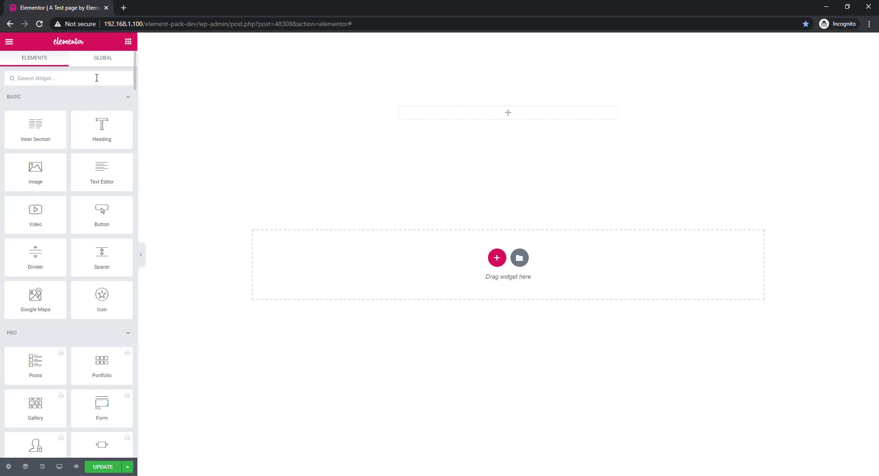
Search widgets for 'adv' and drop the Advanced Counter into the page's top section
{"action": "type", "text": "adv"}
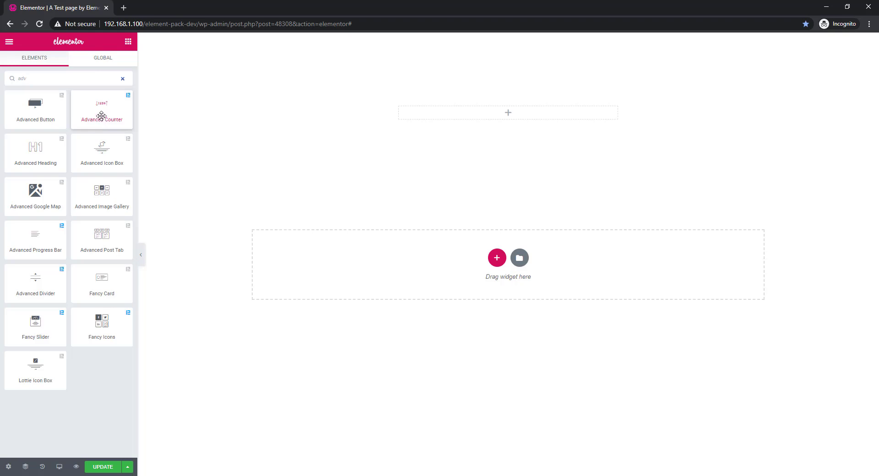
{"action": "left_click_drag", "start_coordinate": [141, 116], "coordinate": [520, 117]}
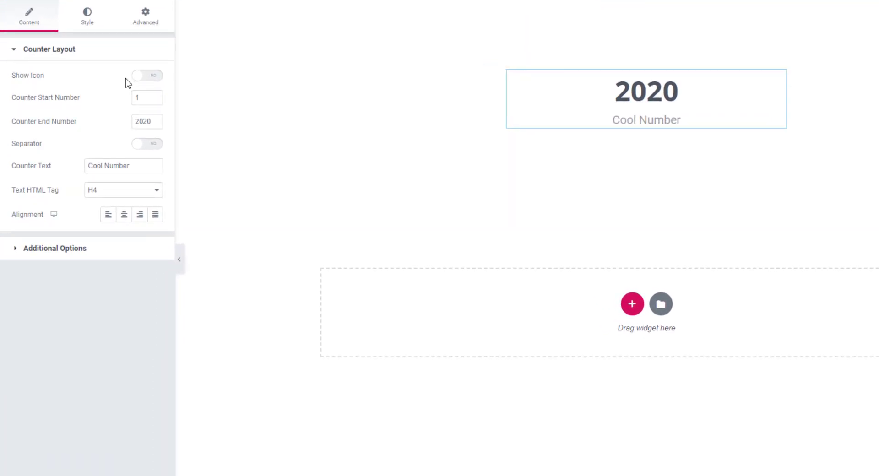
Turn Show Icon to YES so a star appears above the counter's 2020
{"action": "left_click", "coordinate": [146, 76]}
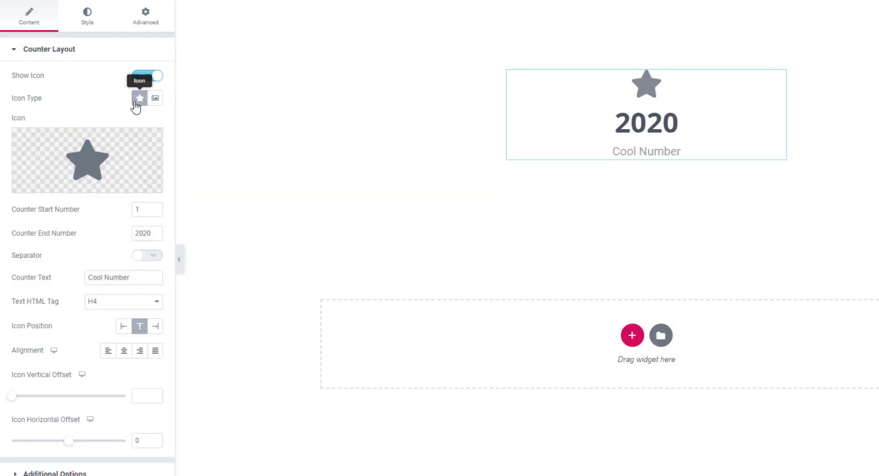
{"action": "mouse_move", "coordinate": [83, 165]}
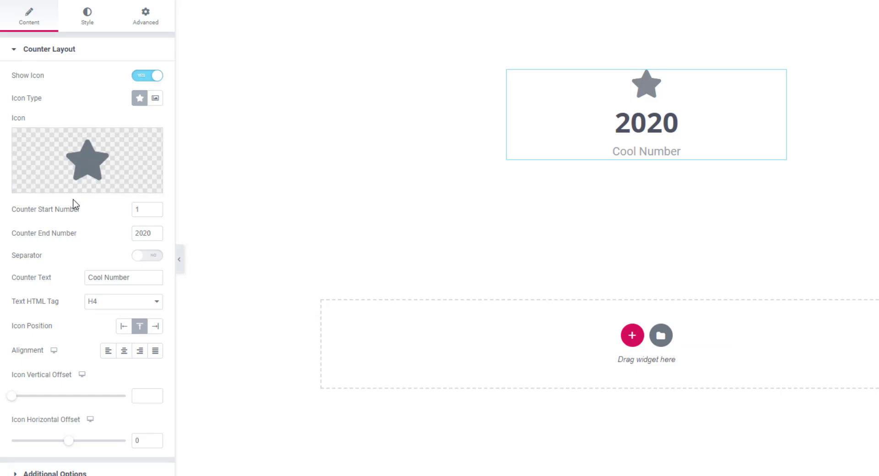
Swap the counter's star for the Swimmer icon from the Icon Library
{"action": "left_click", "coordinate": [48, 183]}
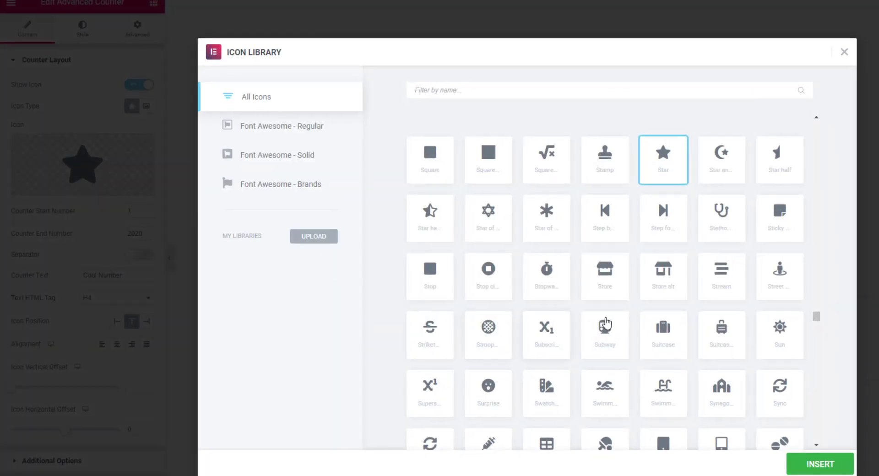
{"action": "scroll", "coordinate": [606, 322], "scroll_direction": "down", "scroll_amount": 4}
{"action": "scroll", "coordinate": [605, 324], "scroll_direction": "up", "scroll_amount": 3}
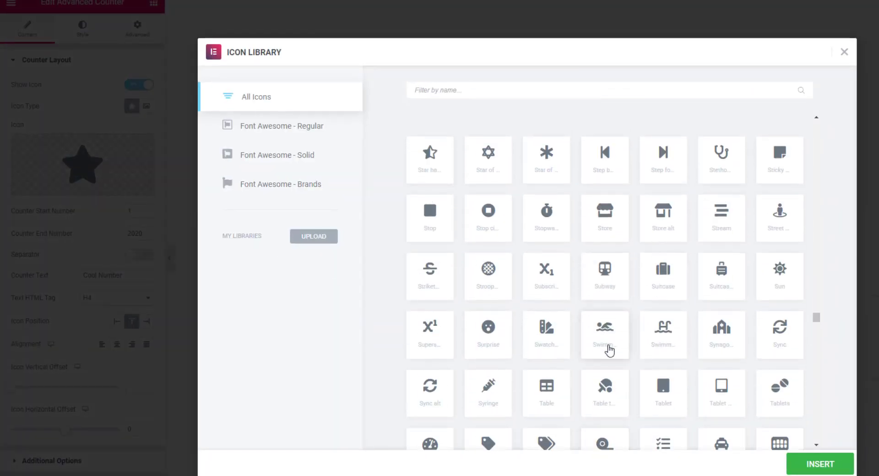
{"action": "left_click", "coordinate": [607, 338]}
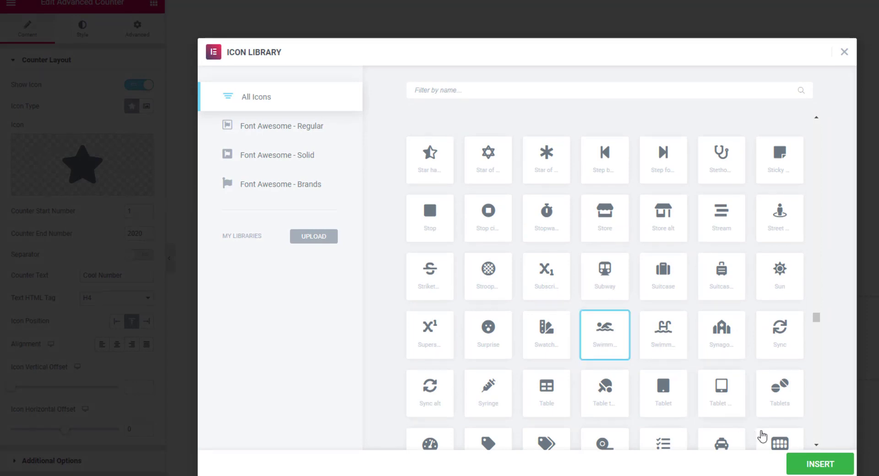
{"action": "left_click", "coordinate": [796, 464]}
{"action": "mouse_move", "coordinate": [116, 179]}
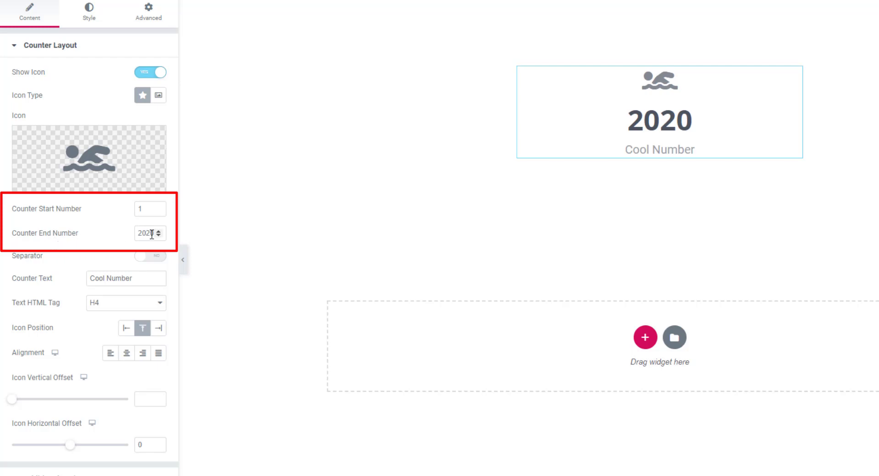
Change the Counter End Number from 2020 to 58220
{"action": "left_click_drag", "start_coordinate": [152, 235], "coordinate": [139, 234]}
{"action": "type", "text": "182"}
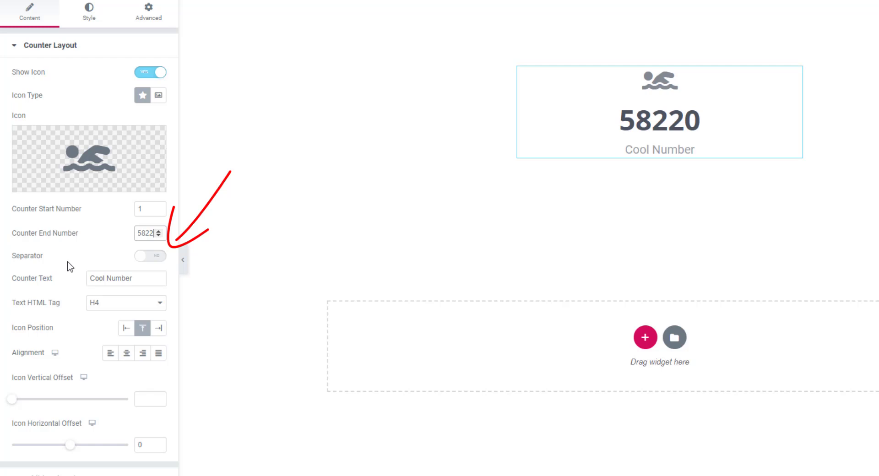
Turn on the separator and change the counter text from 'Cool Number' to 'Clients'
{"action": "left_click", "coordinate": [158, 264]}
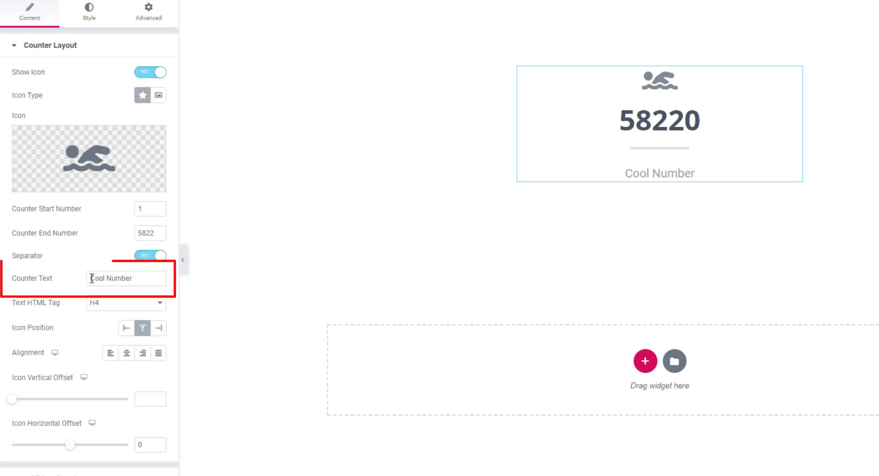
{"action": "left_click_drag", "start_coordinate": [90, 278], "coordinate": [134, 281]}
{"action": "key", "text": "BackSpace"}
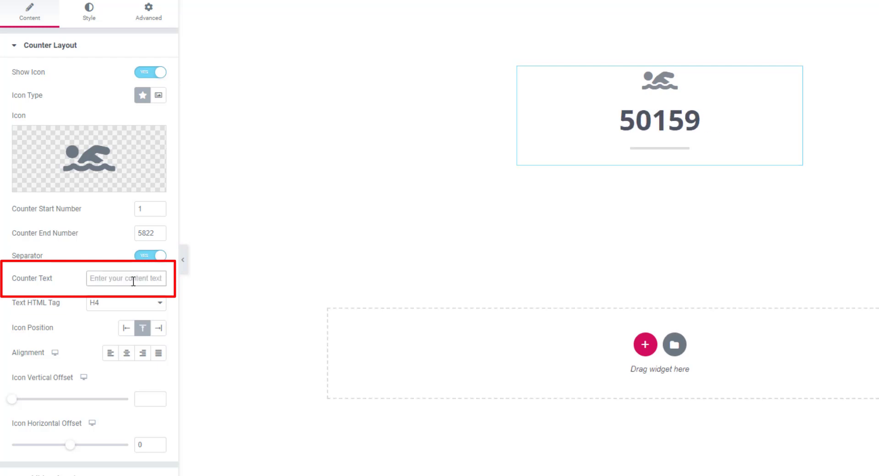
{"action": "type", "text": "cl"}
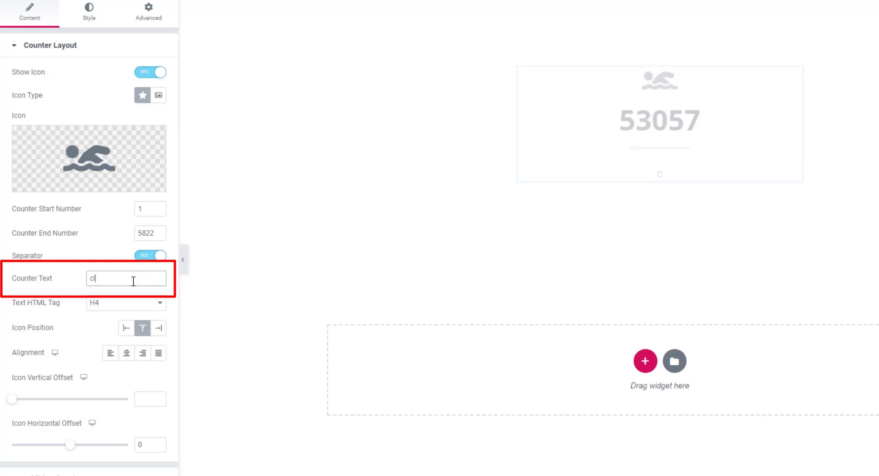
{"action": "type", "text": "e"}
{"action": "key", "text": "BackSpace"}
{"action": "type", "text": "inte"}
{"action": "key", "text": "BackSpace"}
{"action": "key", "text": "BackSpace"}
{"action": "key", "text": "BackSpace"}
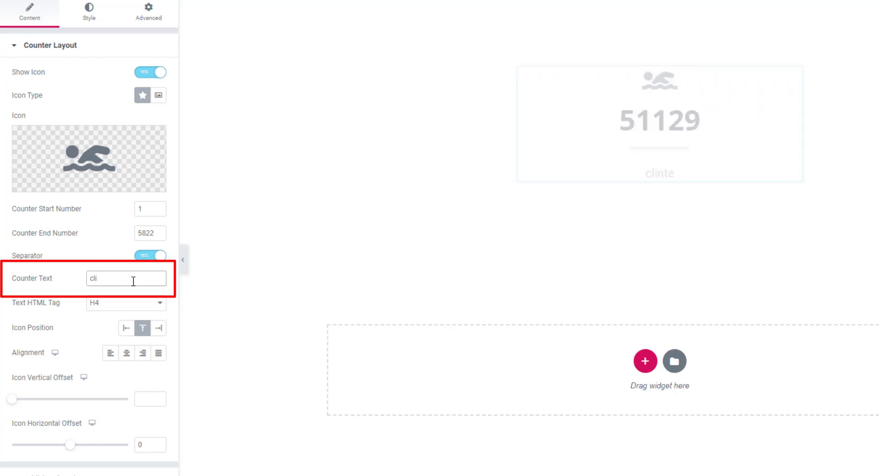
{"action": "type", "text": "ents"}
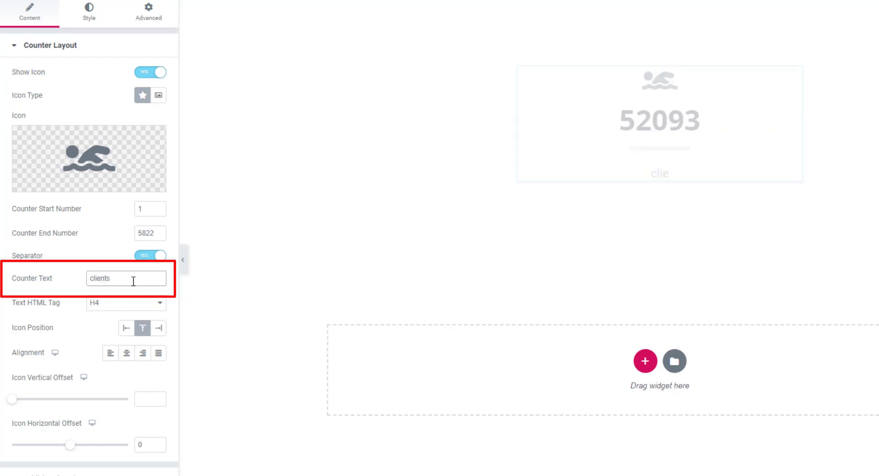
{"action": "key", "text": "Home"}
{"action": "key", "text": "Delete"}
{"action": "type", "text": "C"}
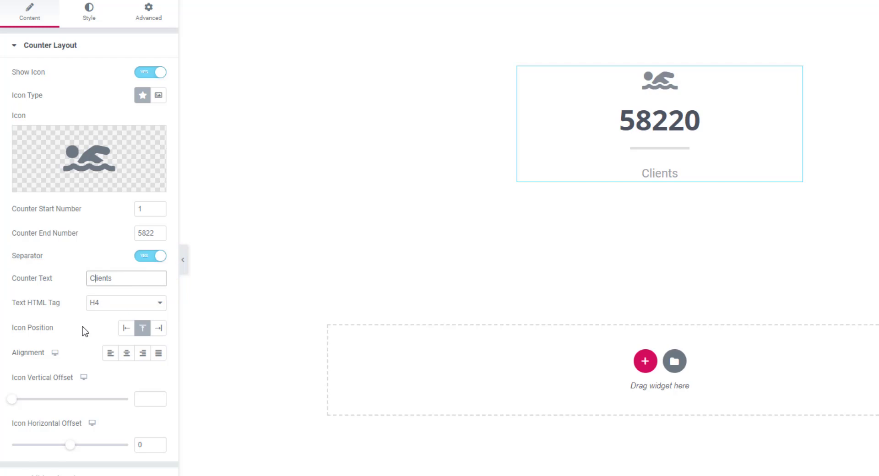
Set the Clients label's Text HTML Tag to H3, after trying p, div and H5
{"action": "left_click", "coordinate": [160, 303]}
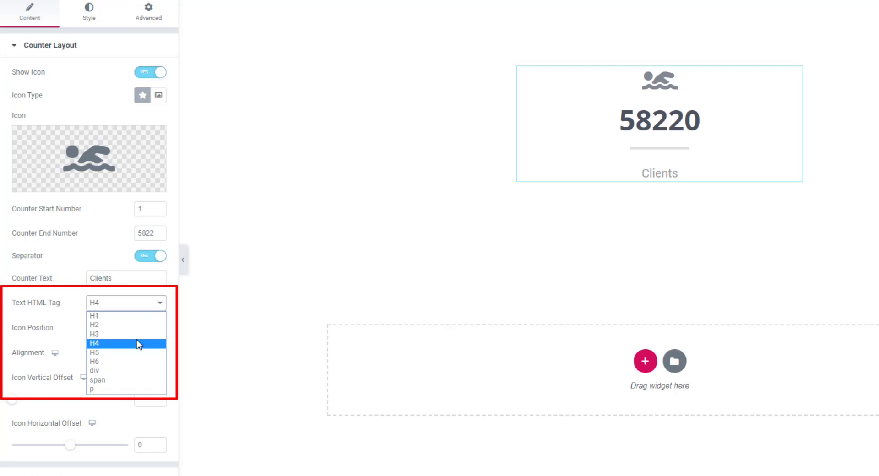
{"action": "left_click", "coordinate": [101, 389]}
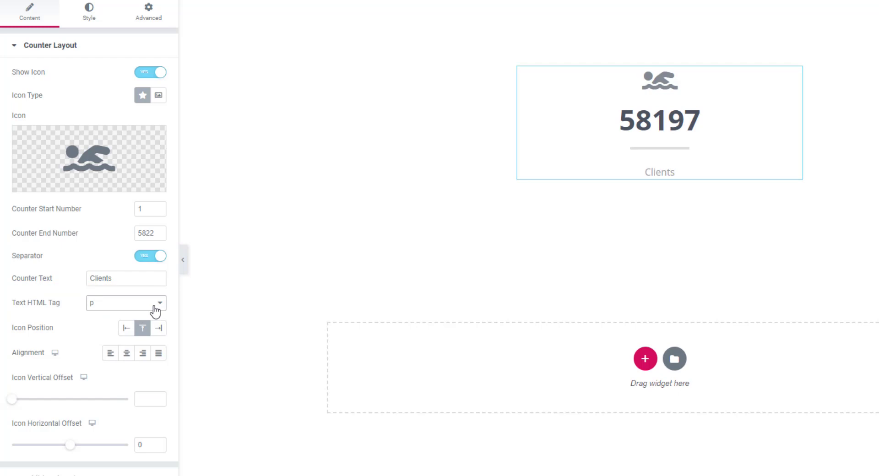
{"action": "left_click", "coordinate": [155, 308]}
{"action": "left_click", "coordinate": [103, 368]}
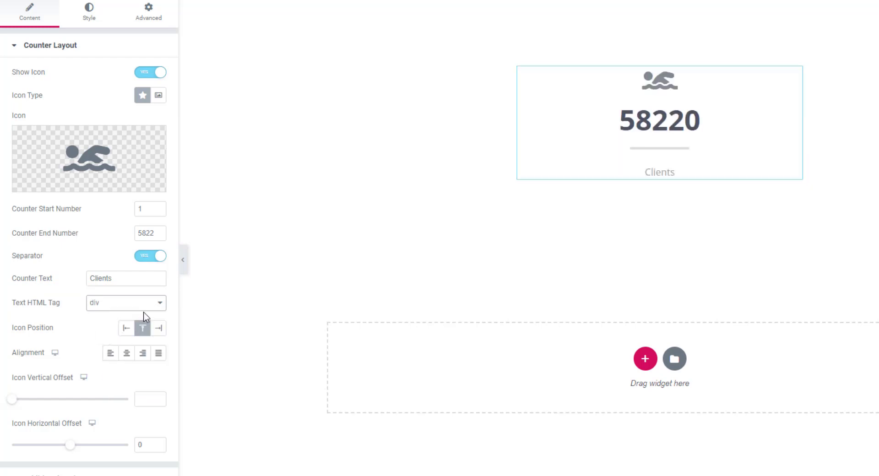
{"action": "left_click", "coordinate": [159, 307]}
{"action": "left_click", "coordinate": [107, 353]}
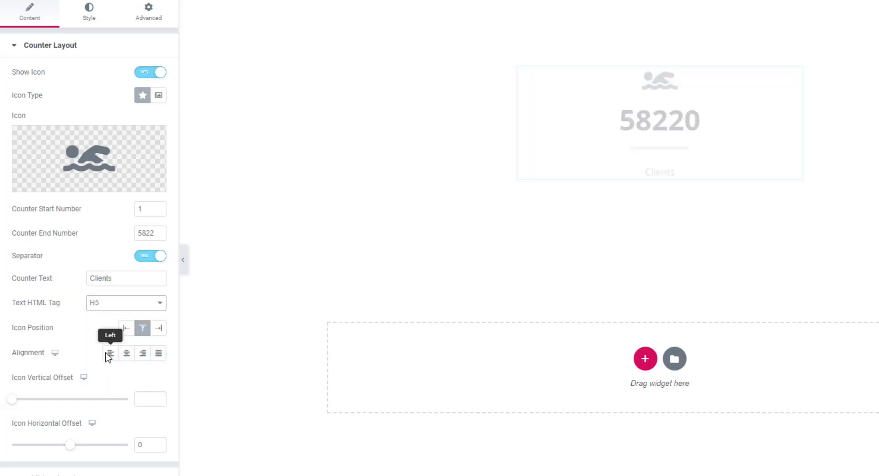
{"action": "left_click", "coordinate": [159, 307]}
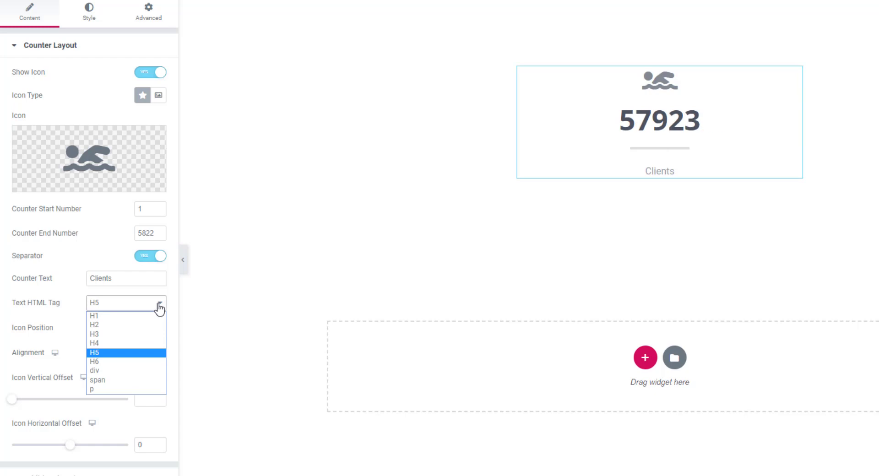
{"action": "left_click", "coordinate": [109, 334]}
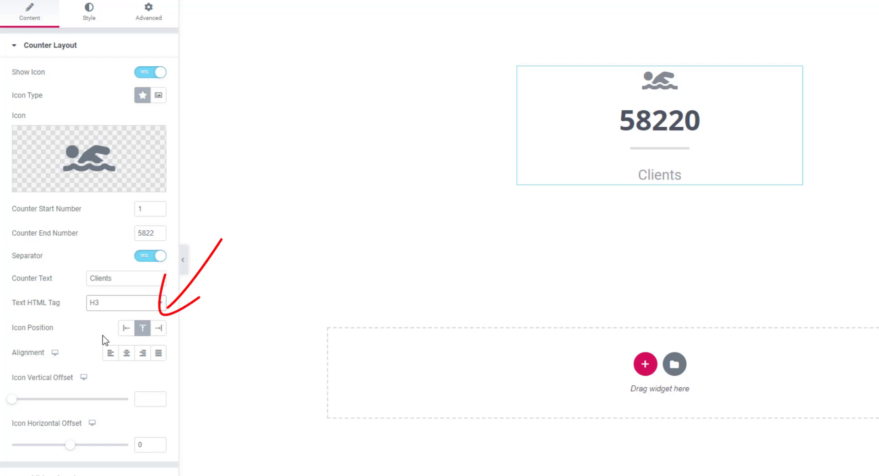
Set Icon Position to Left and Icon Vertical Alignment to Bottom, after trying Middle and Top
{"action": "left_click", "coordinate": [126, 329]}
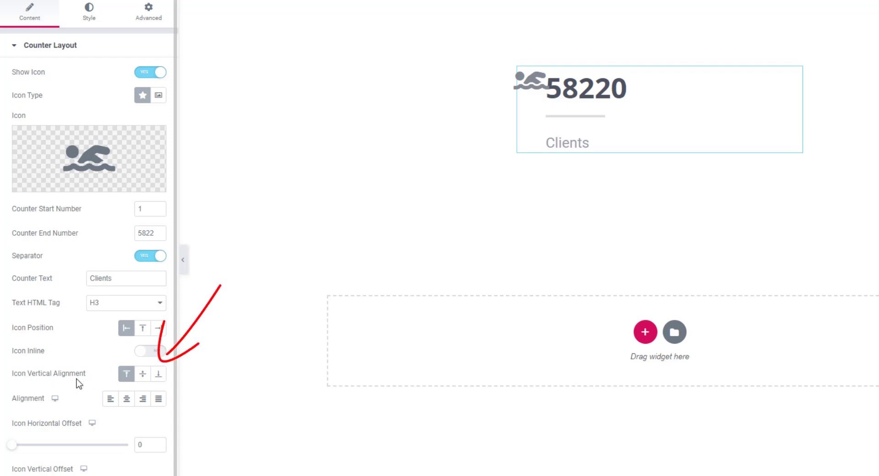
{"action": "left_click", "coordinate": [144, 378]}
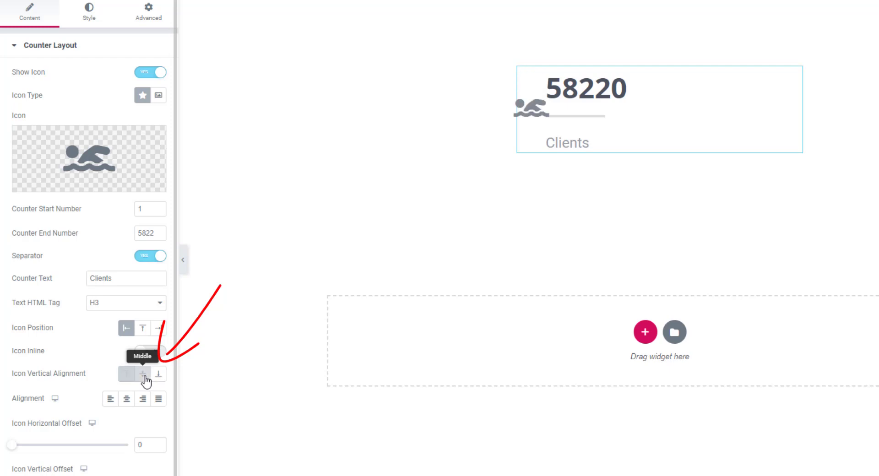
{"action": "left_click", "coordinate": [160, 376]}
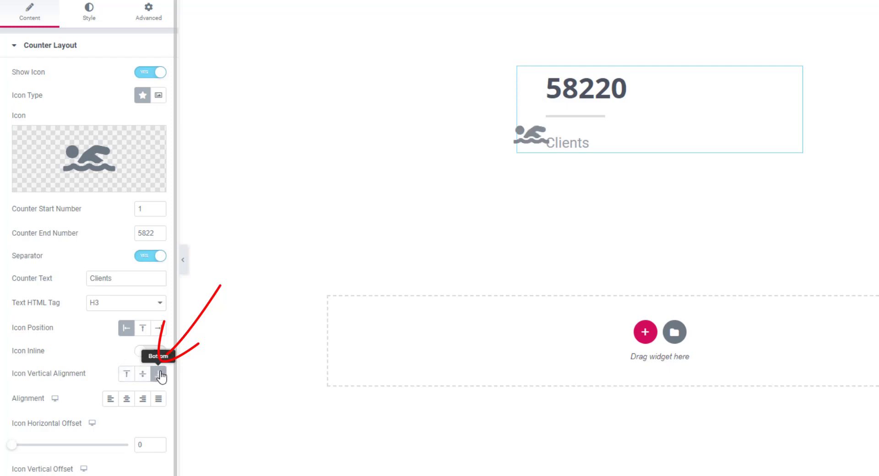
{"action": "left_click", "coordinate": [127, 379]}
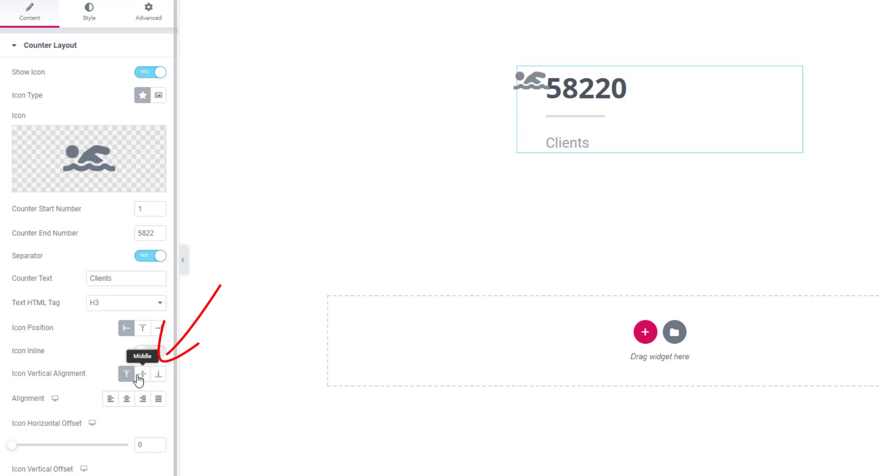
{"action": "left_click", "coordinate": [140, 377]}
{"action": "left_click", "coordinate": [157, 374]}
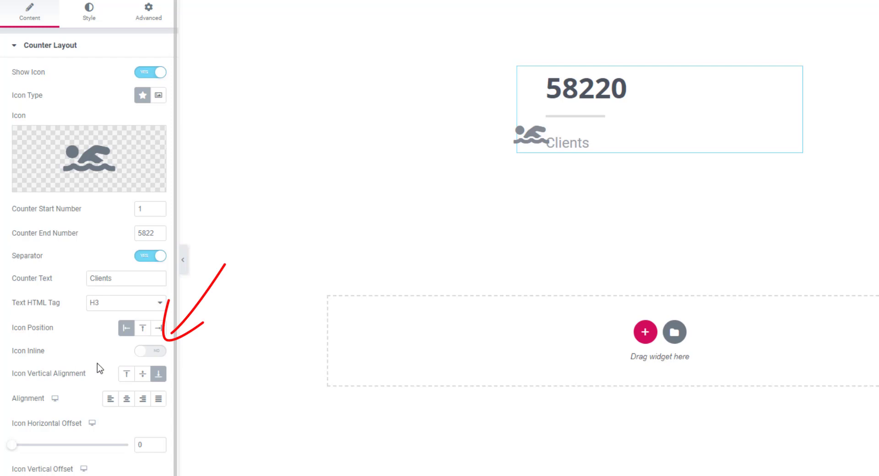
Turn Icon Inline on, center-align the content, and set Icon Position back to Top
{"action": "left_click", "coordinate": [154, 354]}
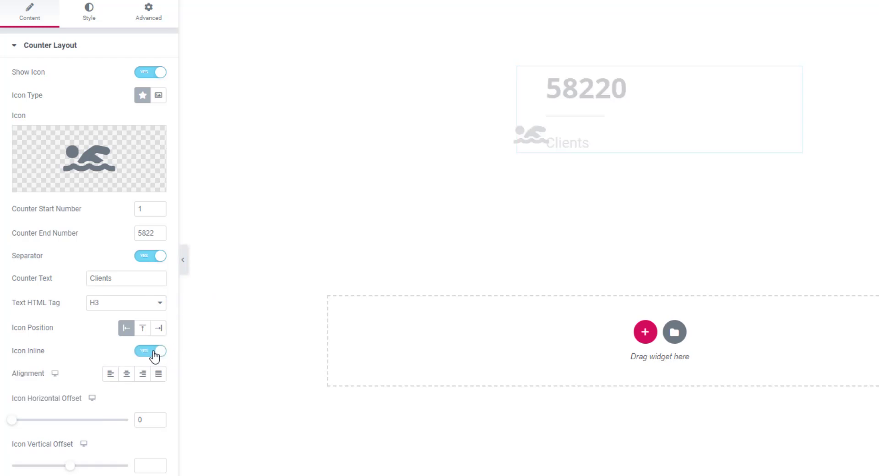
{"action": "left_click", "coordinate": [127, 374]}
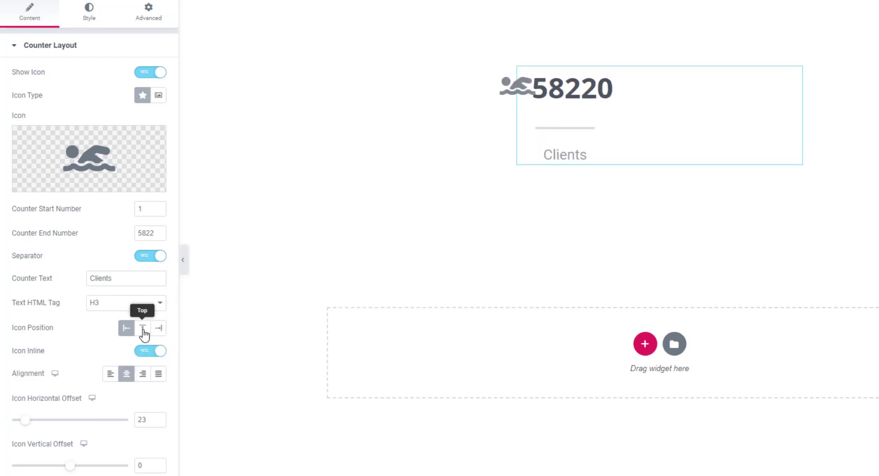
{"action": "left_click", "coordinate": [142, 329]}
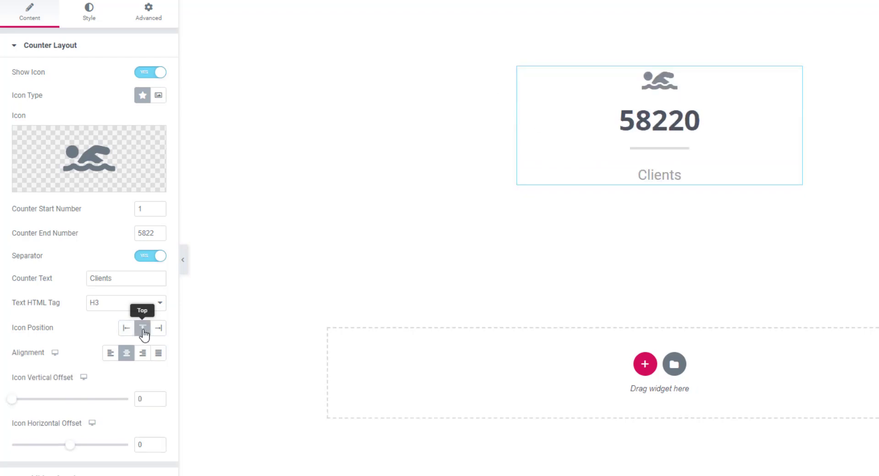
{"action": "mouse_move", "coordinate": [123, 158]}
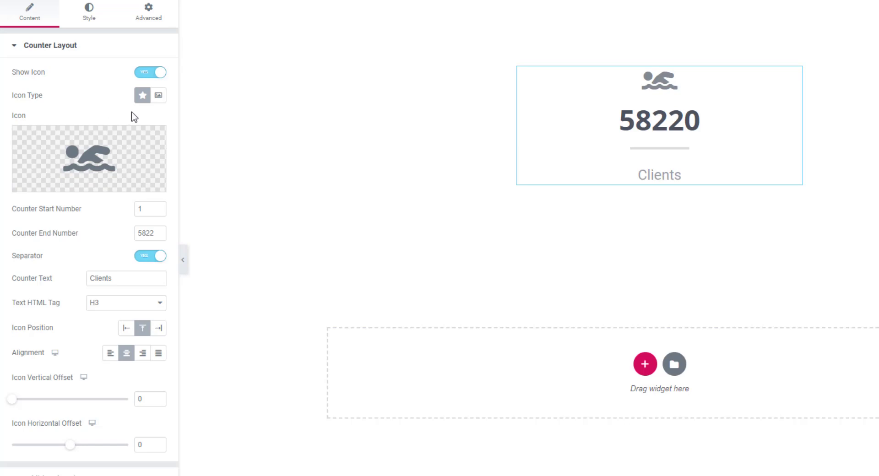
Set Icon Type to Image and insert member-1.svg from the Media Library
{"action": "left_click", "coordinate": [158, 96]}
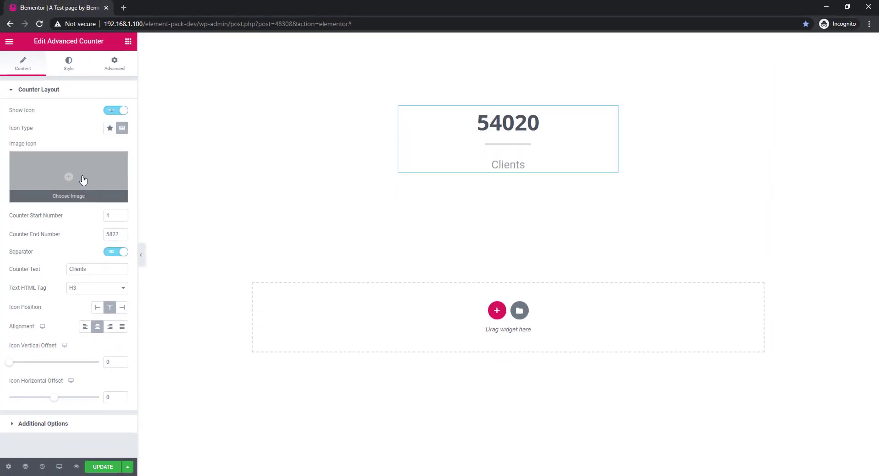
{"action": "left_click", "coordinate": [83, 180]}
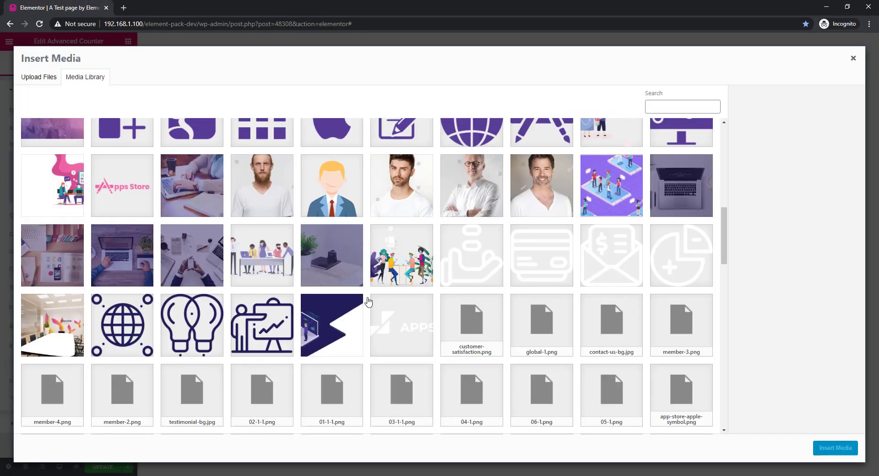
{"action": "scroll", "coordinate": [400, 349], "scroll_direction": "down", "scroll_amount": 7}
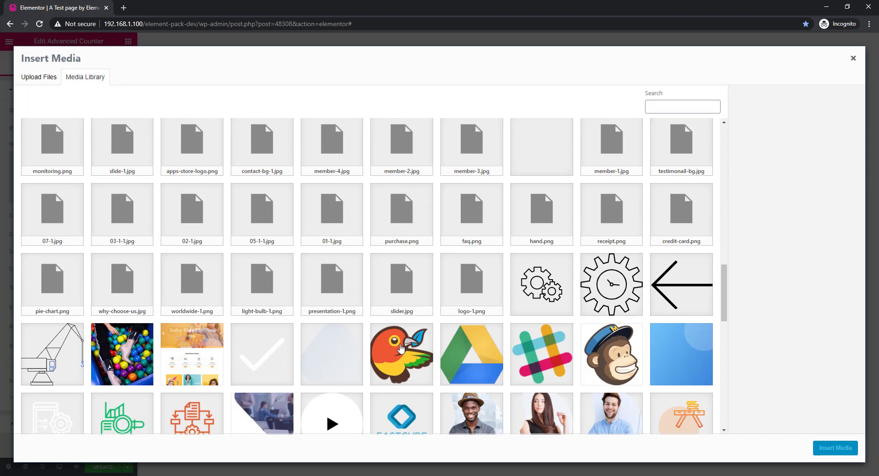
{"action": "scroll", "coordinate": [400, 349], "scroll_direction": "down", "scroll_amount": 10}
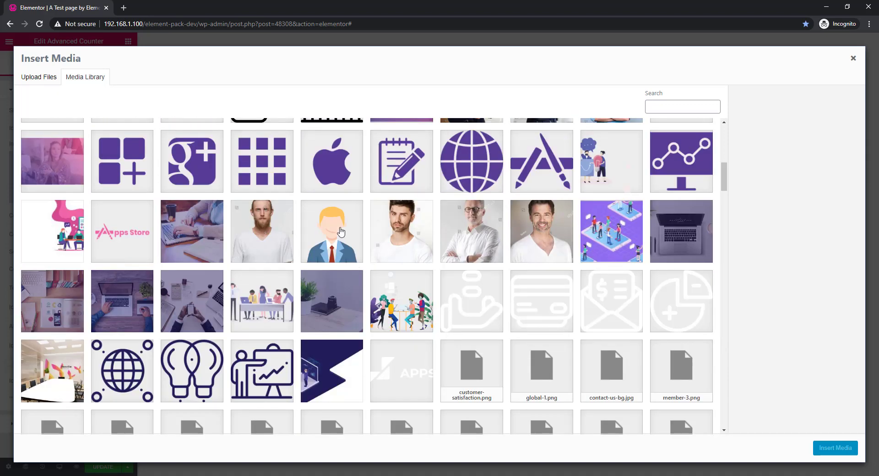
{"action": "left_click", "coordinate": [341, 232]}
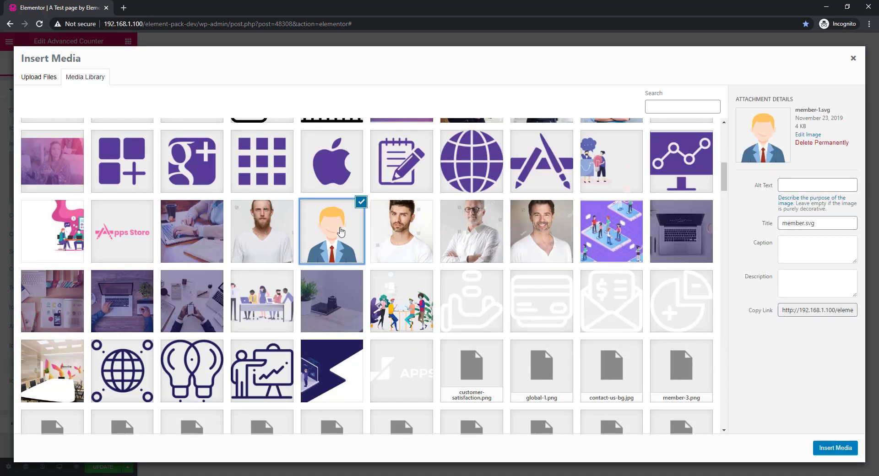
{"action": "left_click", "coordinate": [834, 448]}
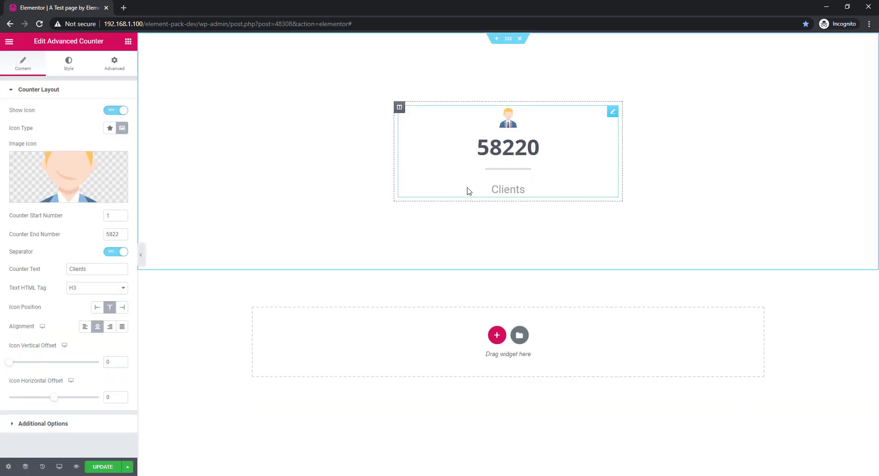
Expand Additional Options and replace the Language digits 0–9 with Arabic numerals copied from the note
{"action": "left_click", "coordinate": [65, 425]}
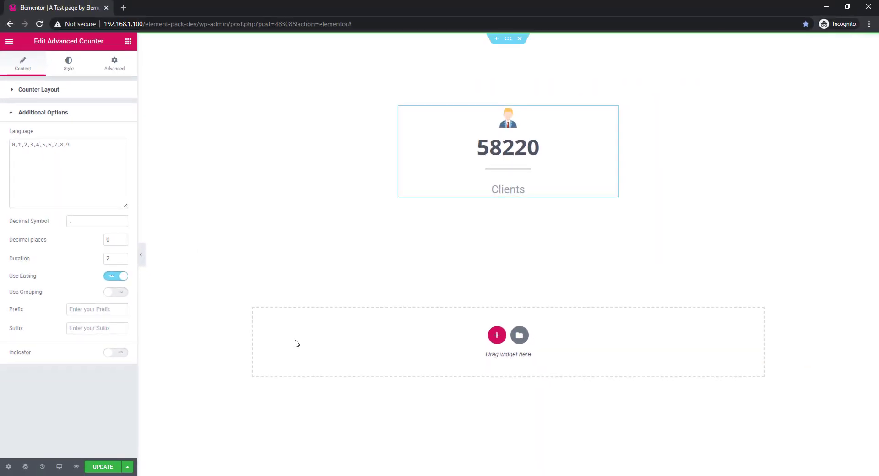
{"action": "key", "text": "alt+Tab"}
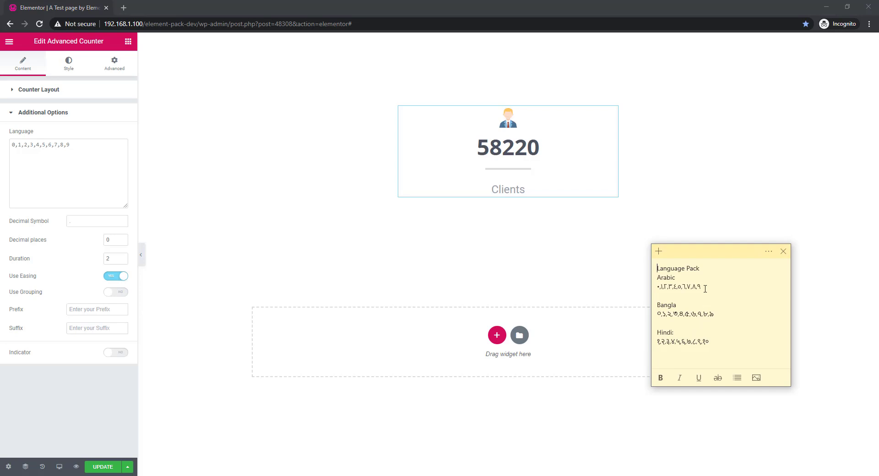
{"action": "left_click_drag", "start_coordinate": [705, 286], "coordinate": [657, 289]}
{"action": "key", "text": "ctrl+c"}
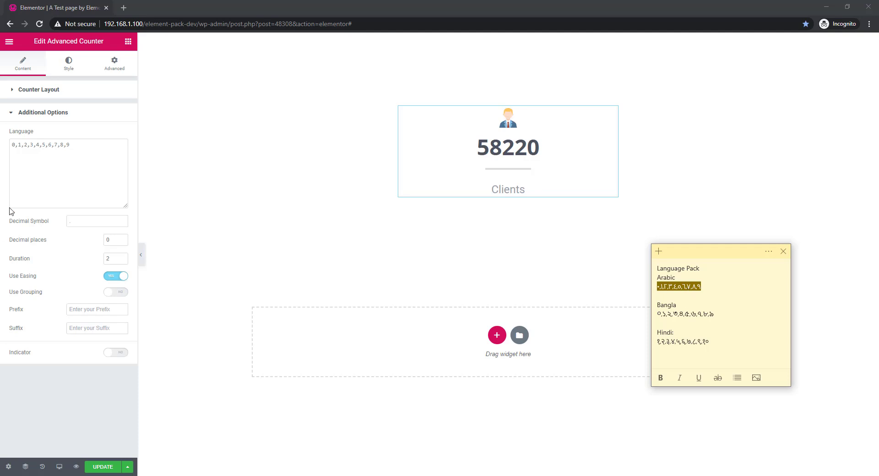
{"action": "left_click_drag", "start_coordinate": [75, 145], "coordinate": [13, 145]}
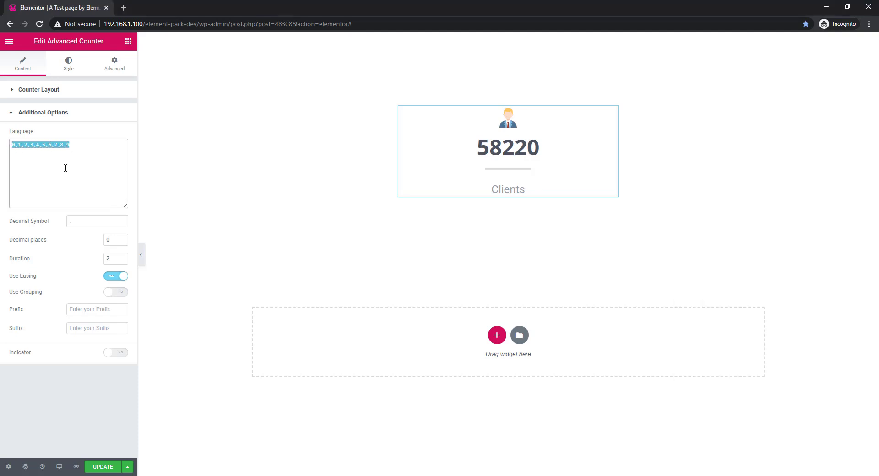
{"action": "key", "text": "ctrl+v"}
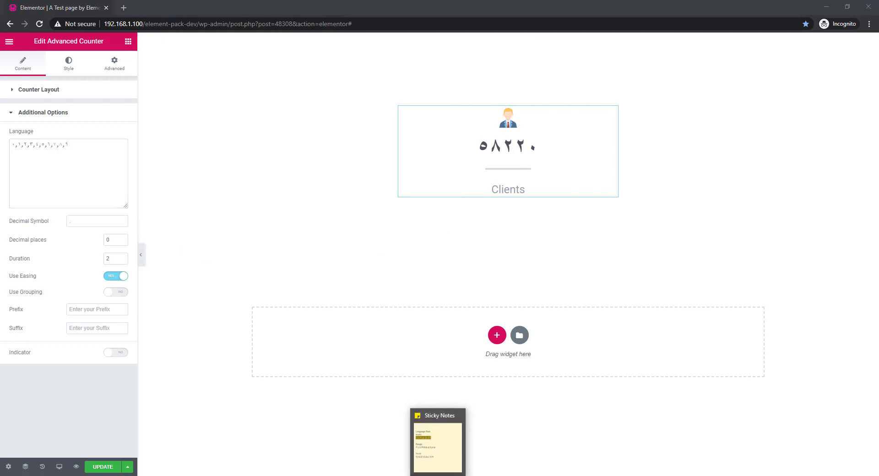
Replace the Arabic digits in the Language field with the Hindi numerals copied from the note
{"action": "left_click", "coordinate": [439, 475]}
{"action": "left_click_drag", "start_coordinate": [712, 342], "coordinate": [657, 342]}
{"action": "key", "text": "ctrl+c"}
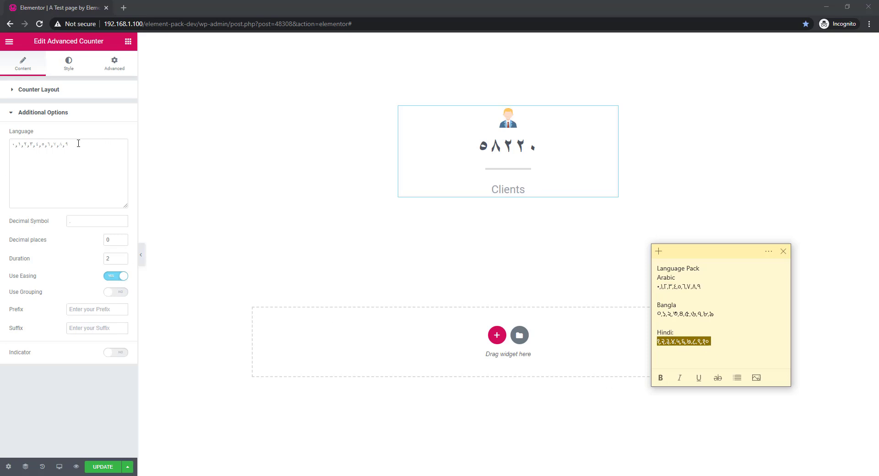
{"action": "left_click_drag", "start_coordinate": [79, 144], "coordinate": [10, 149]}
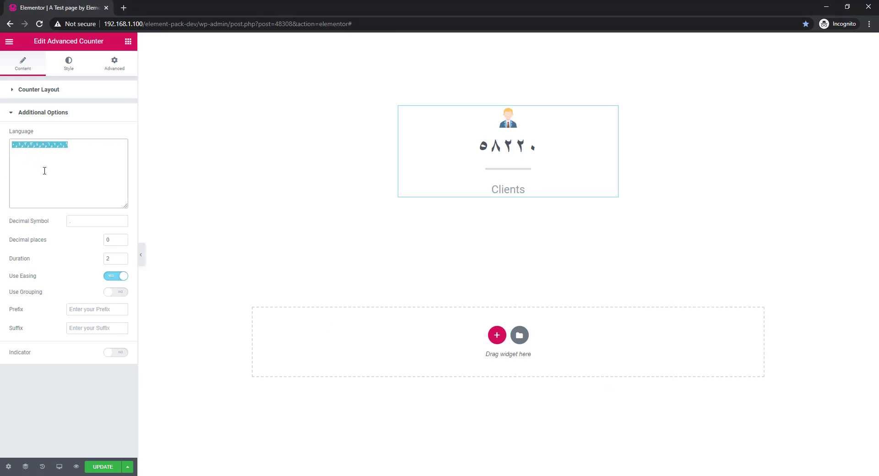
{"action": "key", "text": "ctrl+v"}
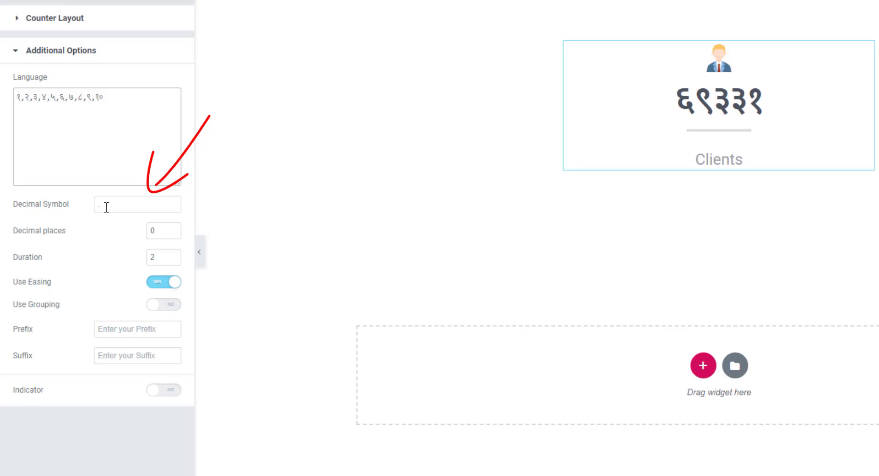
Change the counter's Decimal places, trying 6 and 7 before settling on 5
{"action": "left_click", "coordinate": [106, 207]}
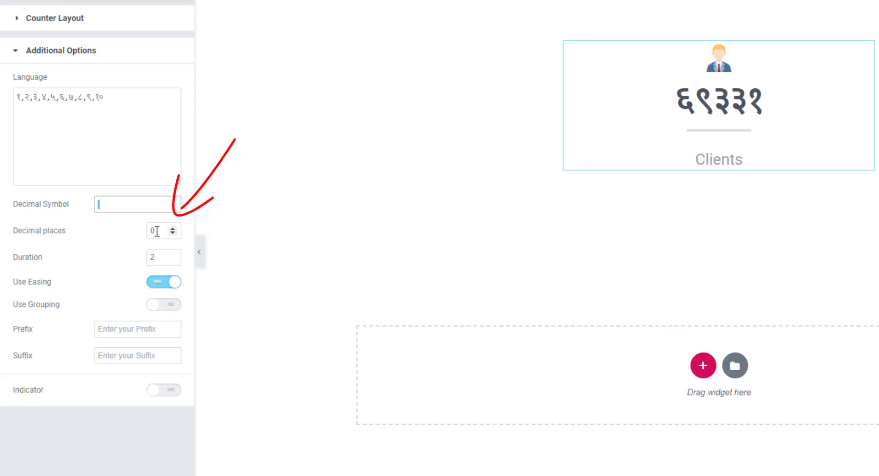
{"action": "left_click_drag", "start_coordinate": [156, 232], "coordinate": [151, 232]}
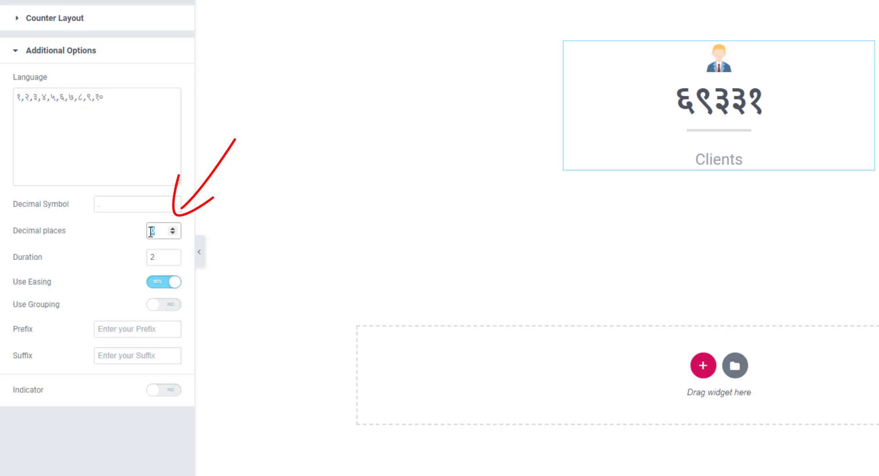
{"action": "type", "text": "4"}
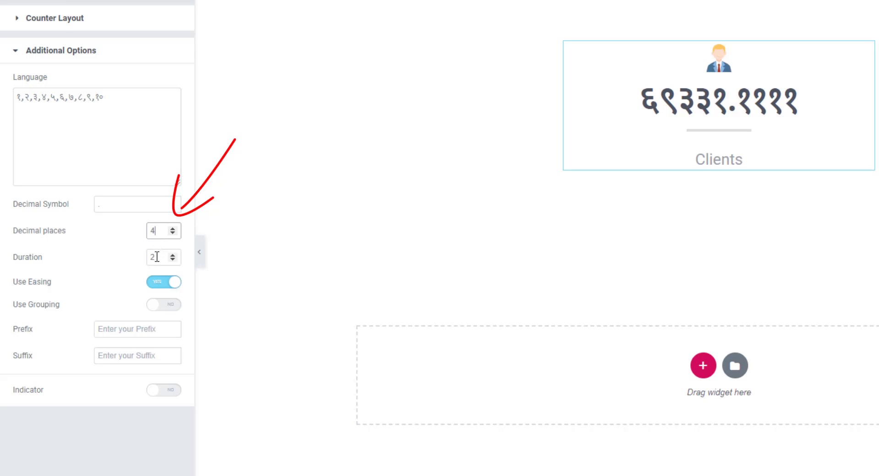
{"action": "left_click", "coordinate": [173, 228]}
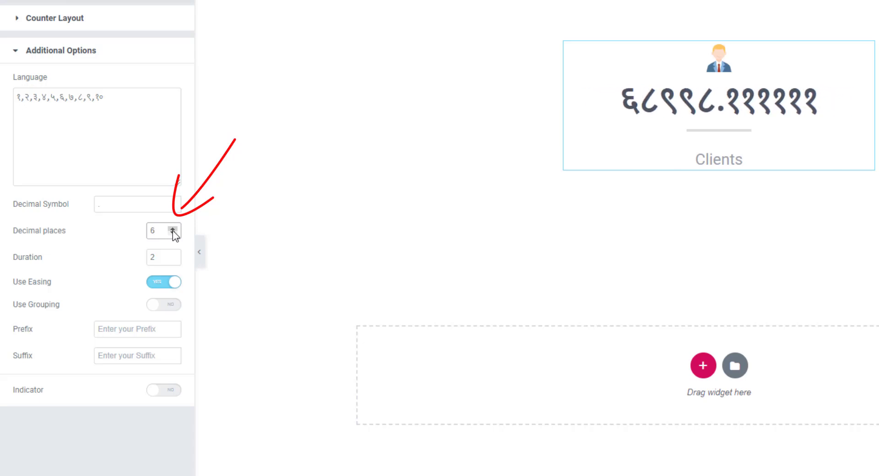
{"action": "left_click", "coordinate": [172, 229]}
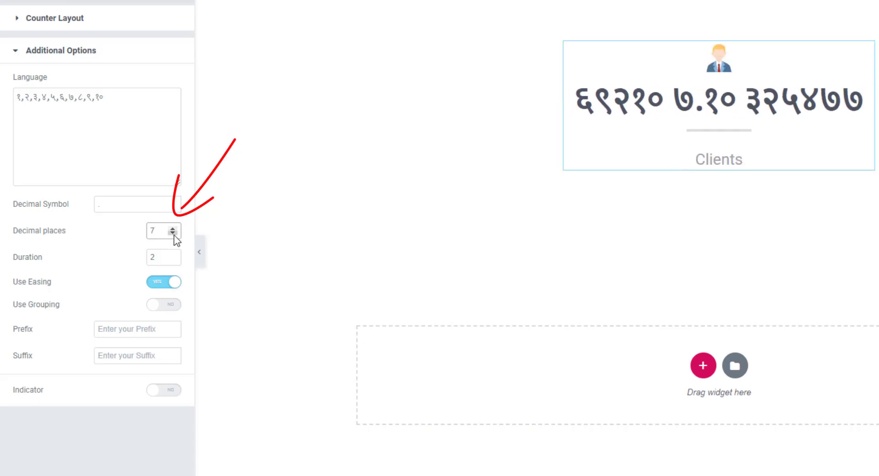
{"action": "left_click", "coordinate": [173, 234]}
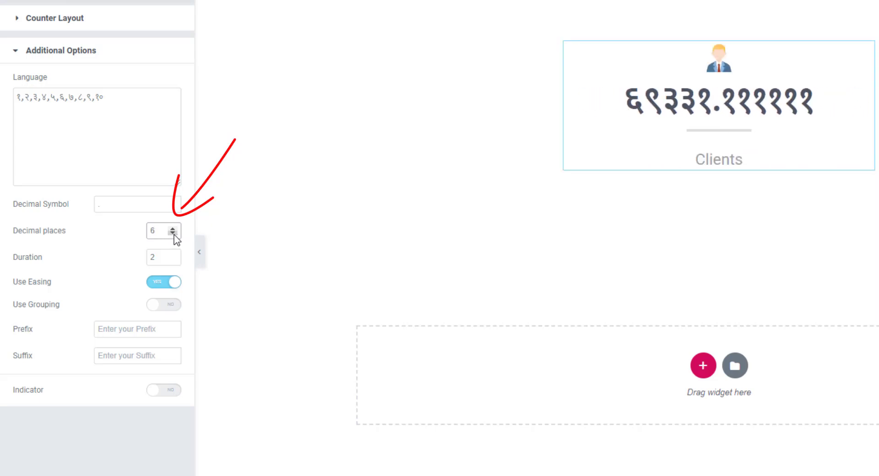
{"action": "left_click", "coordinate": [174, 234]}
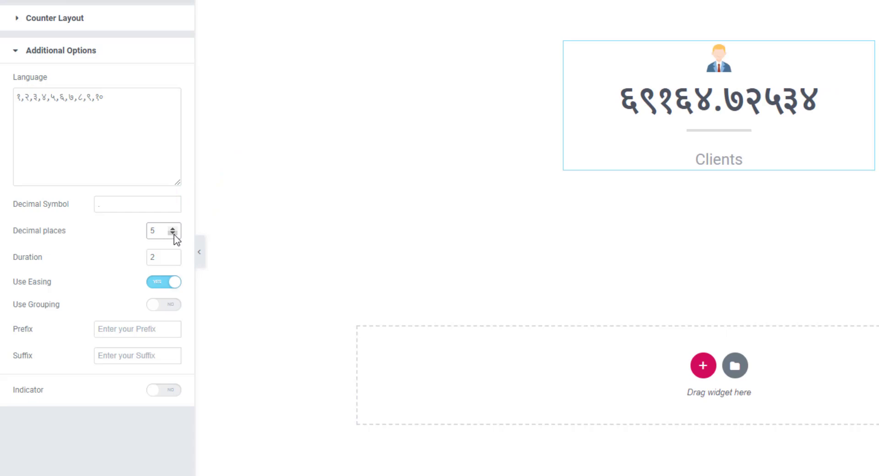
Step the count-up Duration up to 7, re-enter 2, then lower it to 1
{"action": "left_click", "coordinate": [158, 256]}
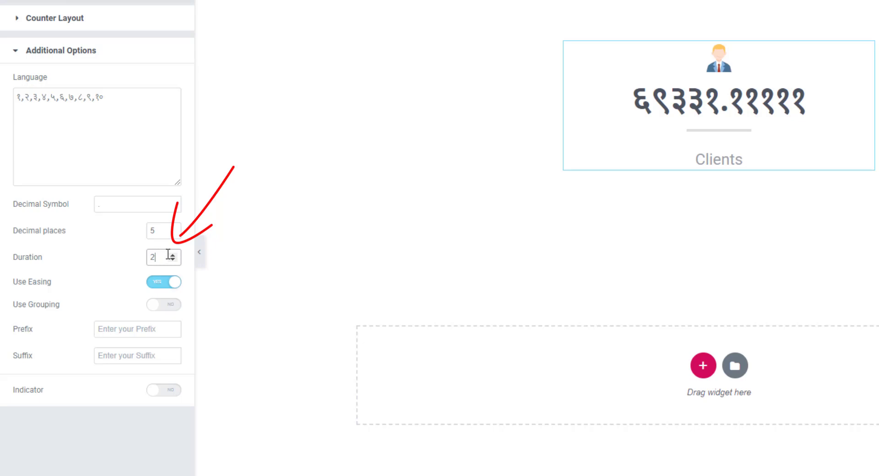
{"action": "left_click", "coordinate": [174, 255]}
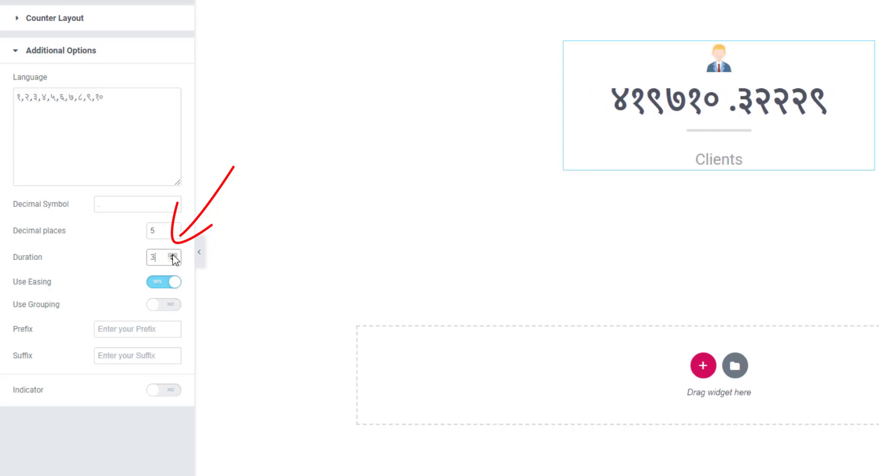
{"action": "left_click", "coordinate": [173, 256]}
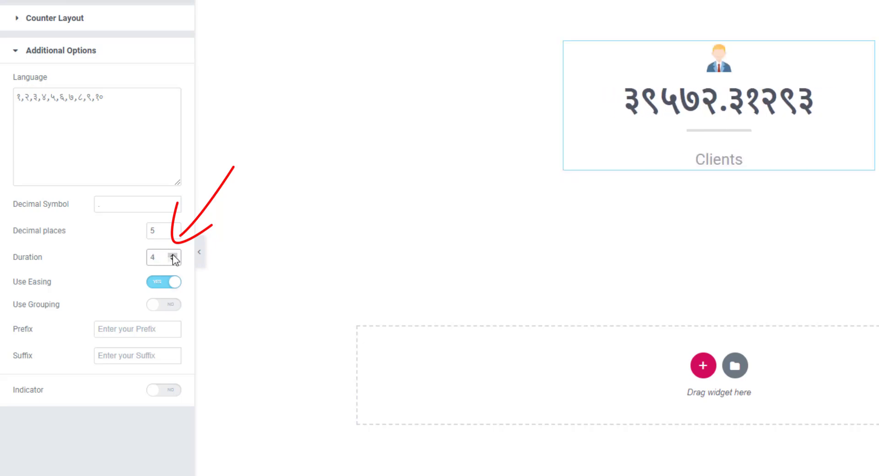
{"action": "left_click", "coordinate": [174, 255]}
{"action": "left_click", "coordinate": [173, 255]}
{"action": "left_click", "coordinate": [173, 255]}
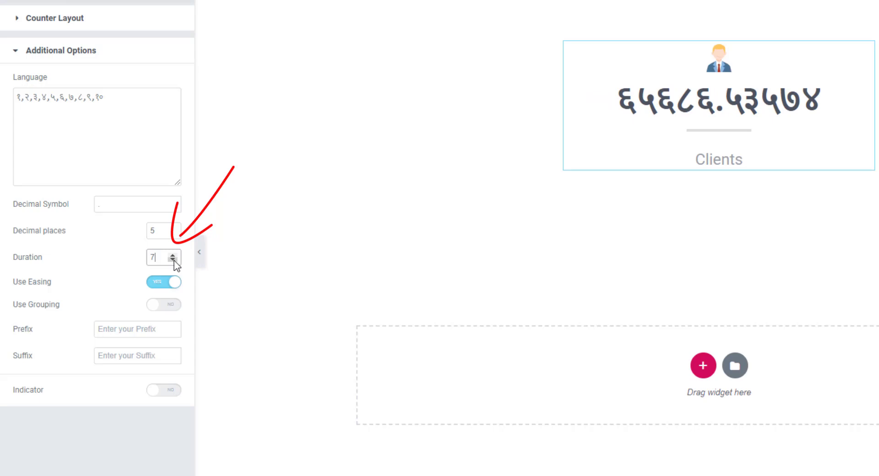
{"action": "key", "text": "BackSpace"}
{"action": "type", "text": "2"}
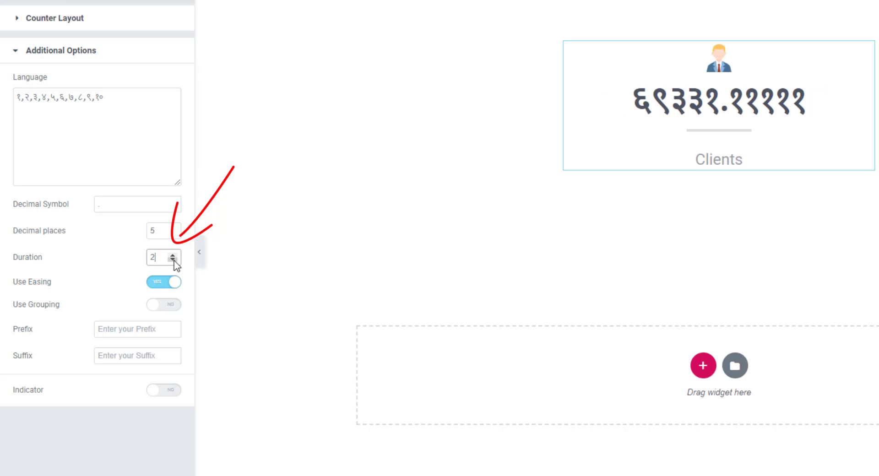
{"action": "left_click", "coordinate": [174, 260]}
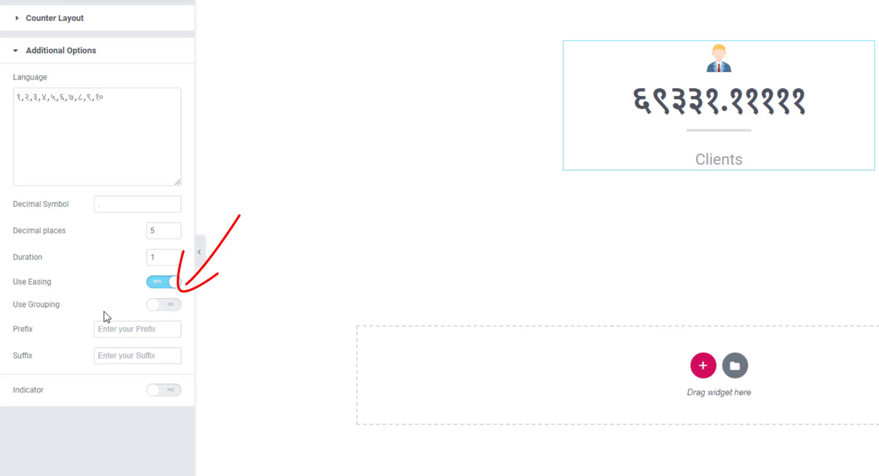
Switch Use Grouping to YES so the number shows comma thousands separators
{"action": "left_click", "coordinate": [171, 313]}
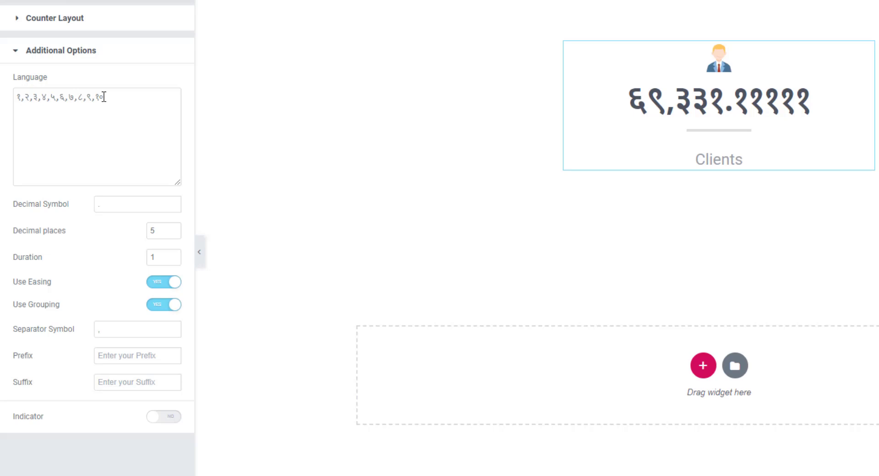
Replace the Hindi digit list in the Language box with the Bangla digits copied from the note
{"action": "left_click_drag", "start_coordinate": [103, 97], "coordinate": [37, 98]}
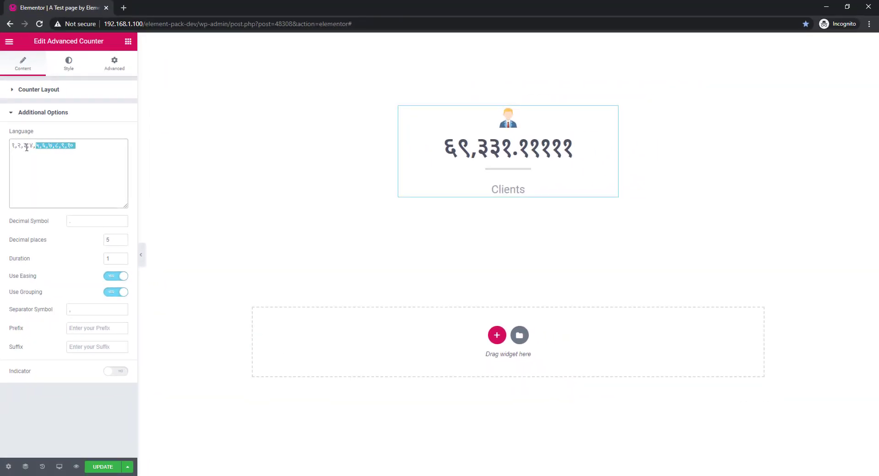
{"action": "left_click_drag", "start_coordinate": [26, 147], "coordinate": [2, 151]}
{"action": "key", "text": "alt+Tab"}
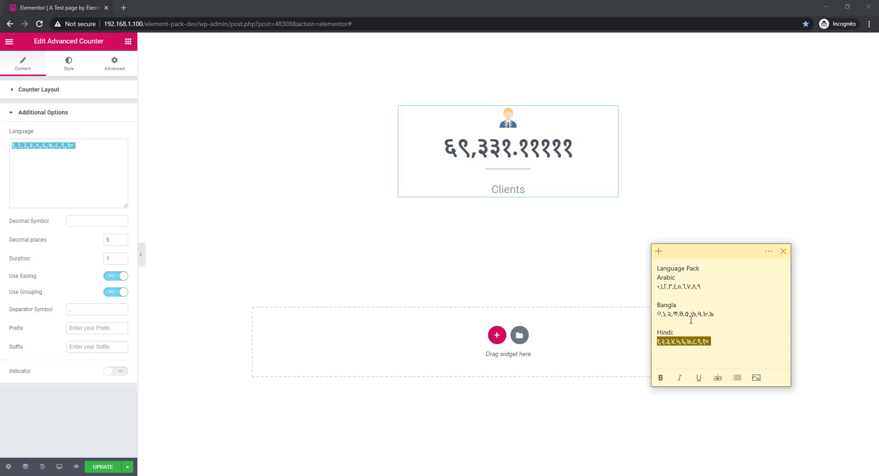
{"action": "left_click_drag", "start_coordinate": [715, 314], "coordinate": [646, 314]}
{"action": "key", "text": "ctrl+c"}
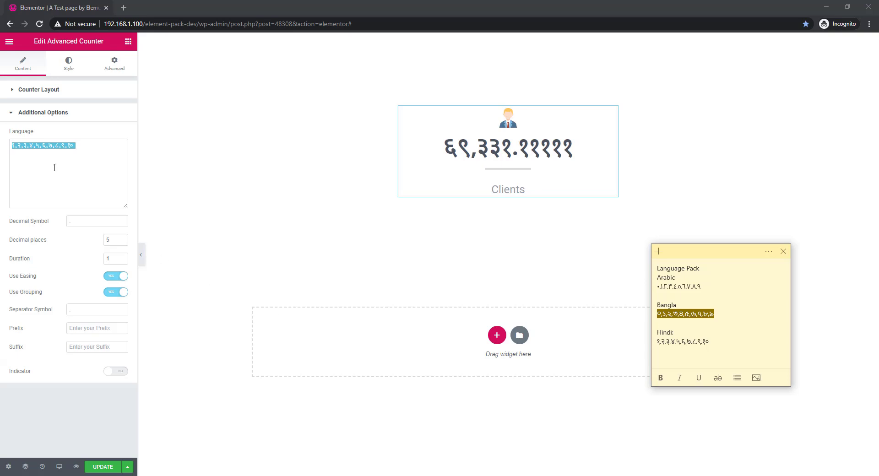
{"action": "left_click", "coordinate": [61, 151]}
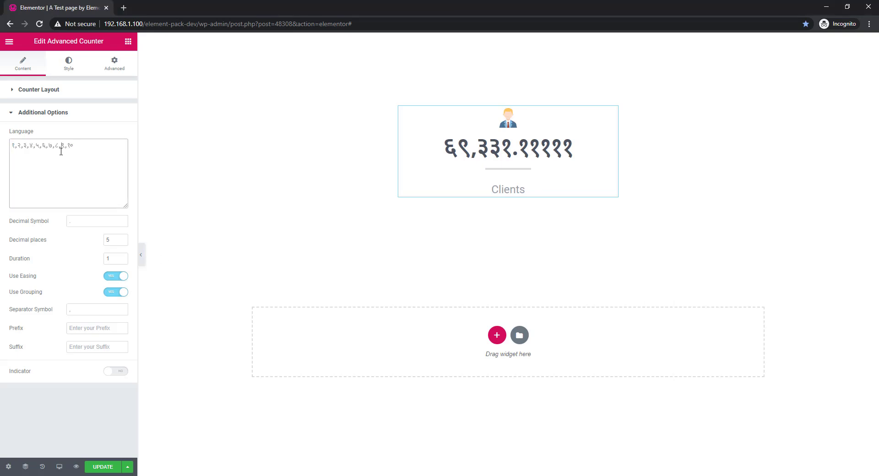
{"action": "left_click_drag", "start_coordinate": [68, 145], "coordinate": [12, 158]}
{"action": "key", "text": "ctrl+v"}
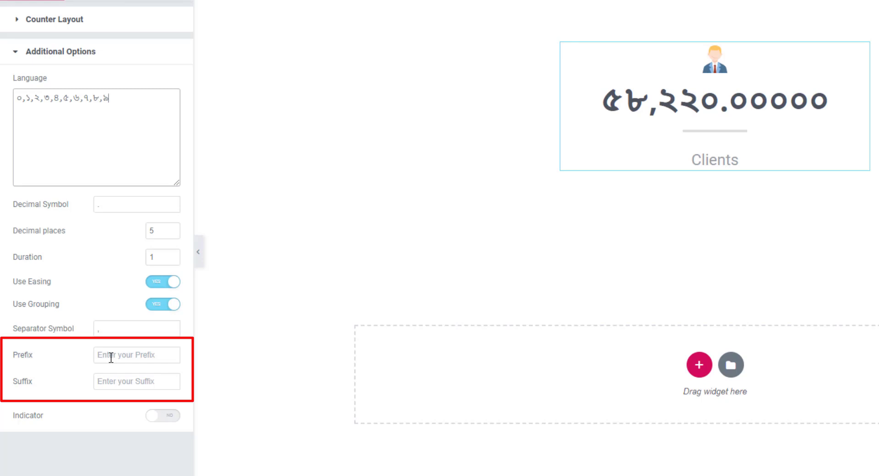
Try a $ prefix on the counter number, then delete it so no prefix remains
{"action": "left_click", "coordinate": [110, 358]}
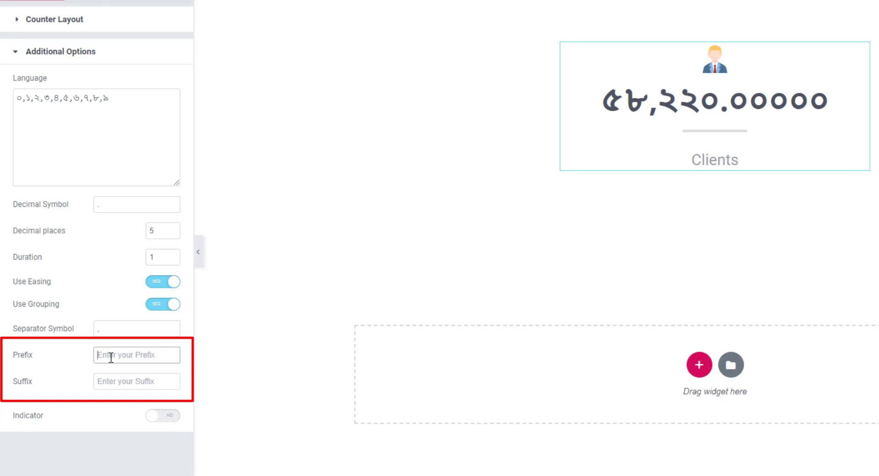
{"action": "type", "text": "$"}
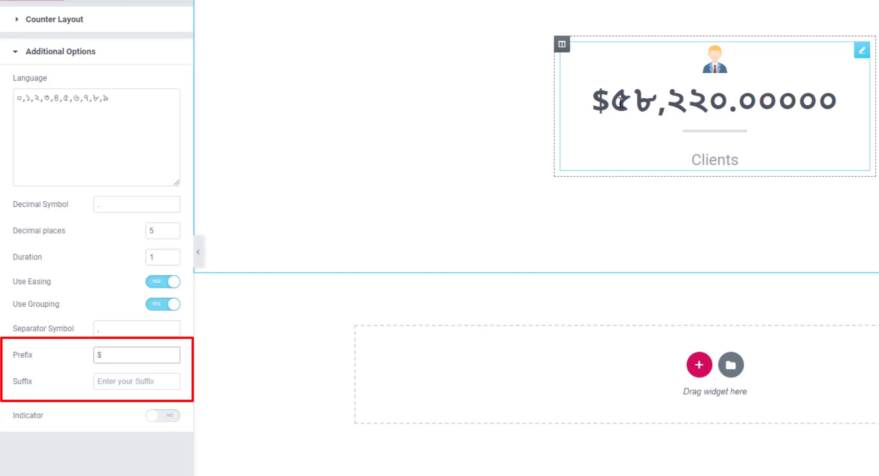
{"action": "left_click", "coordinate": [124, 382]}
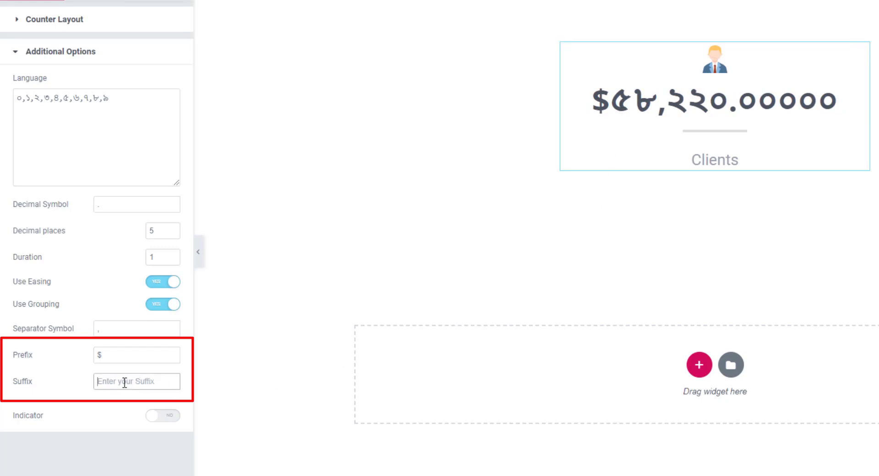
{"action": "left_click", "coordinate": [103, 356]}
{"action": "left_click_drag", "start_coordinate": [103, 355], "coordinate": [85, 362]}
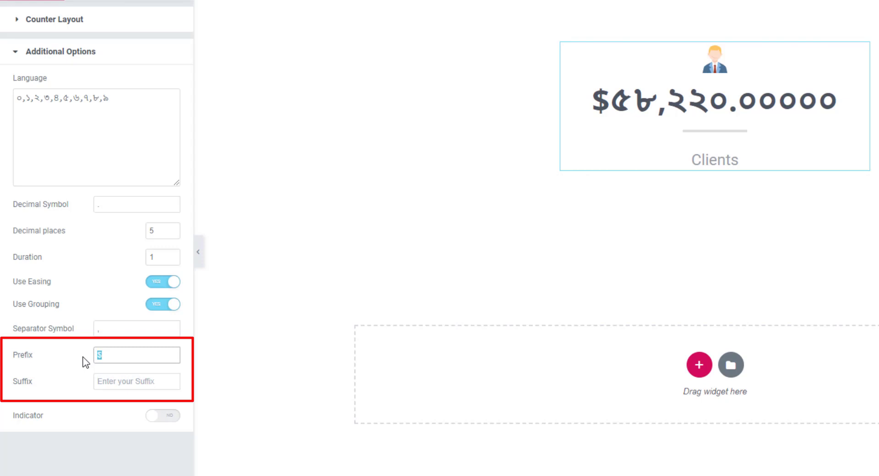
{"action": "key", "text": "BackSpace"}
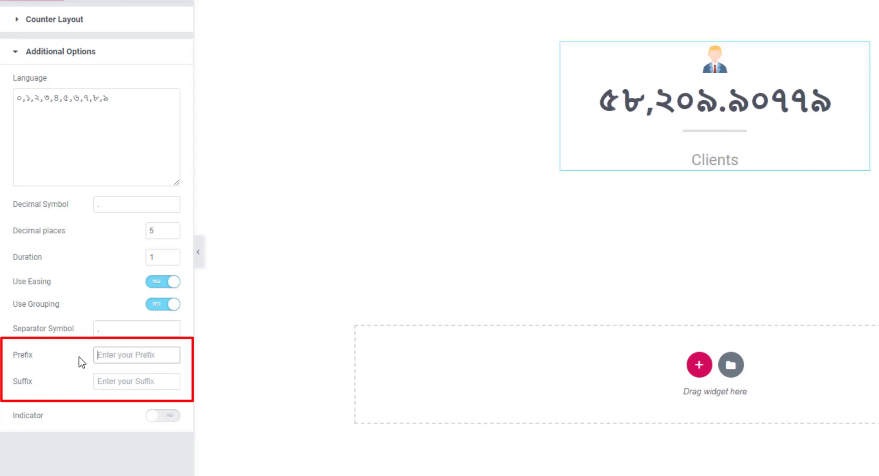
Add a + suffix after the counter number
{"action": "left_click", "coordinate": [126, 383]}
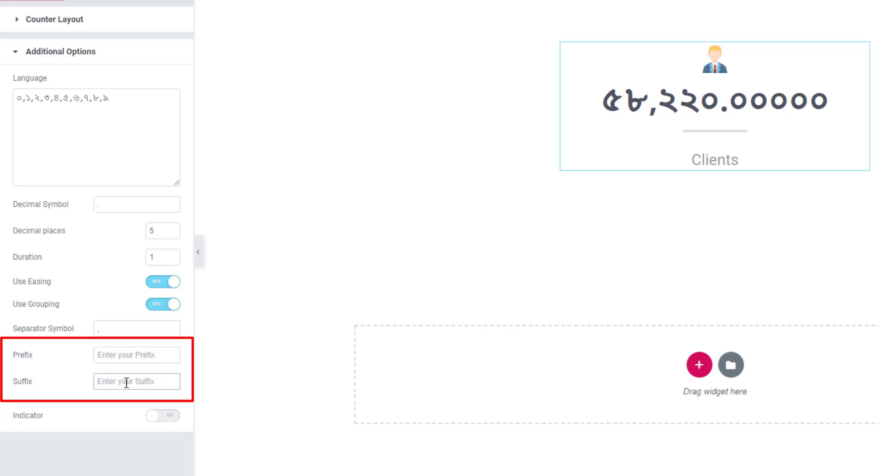
{"action": "type", "text": "+"}
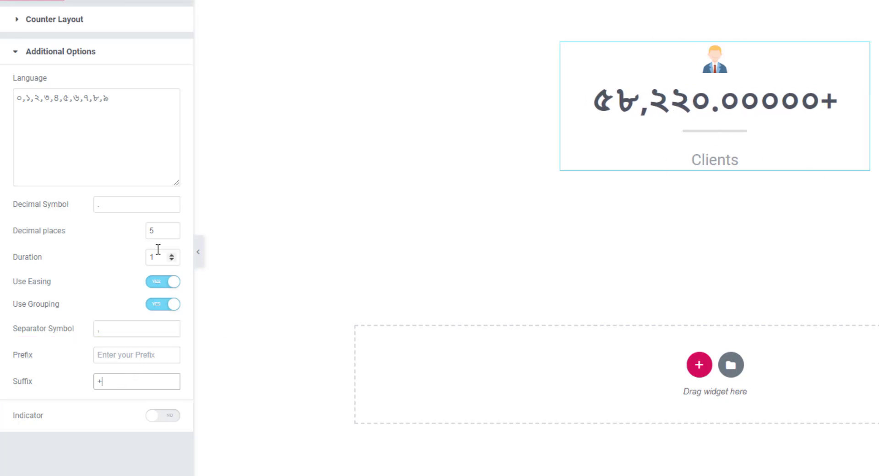
{"action": "left_click_drag", "start_coordinate": [166, 232], "coordinate": [148, 236]}
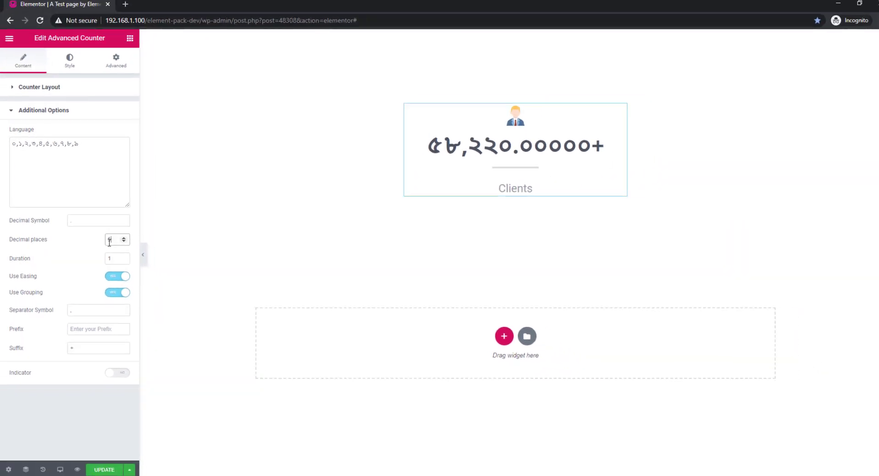
Clear the decimal places and duplicate the counter's column to get two counters side by side
{"action": "key", "text": "BackSpace"}
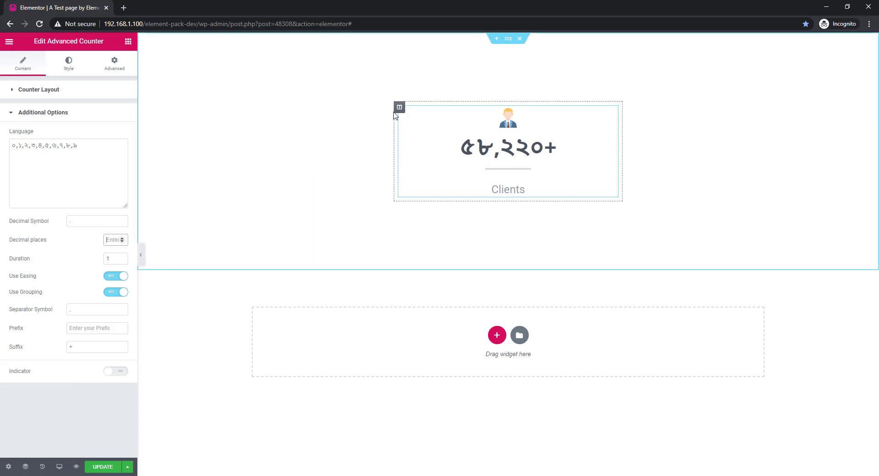
{"action": "right_click", "coordinate": [399, 110]}
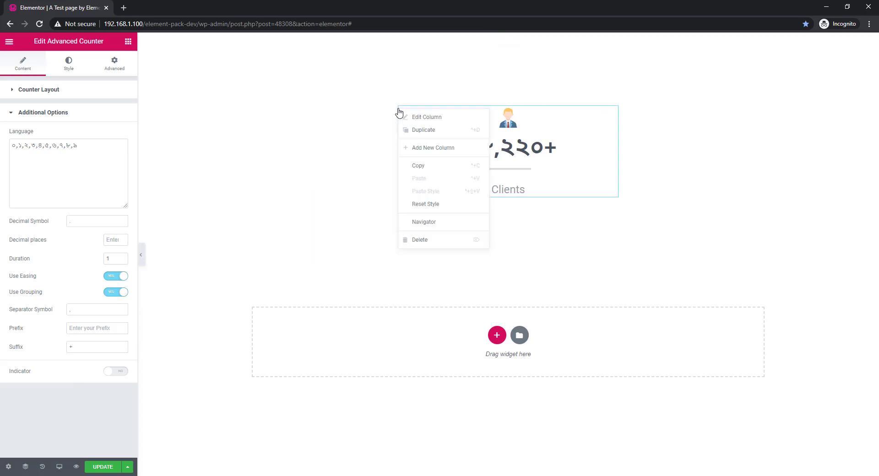
{"action": "left_click", "coordinate": [419, 132]}
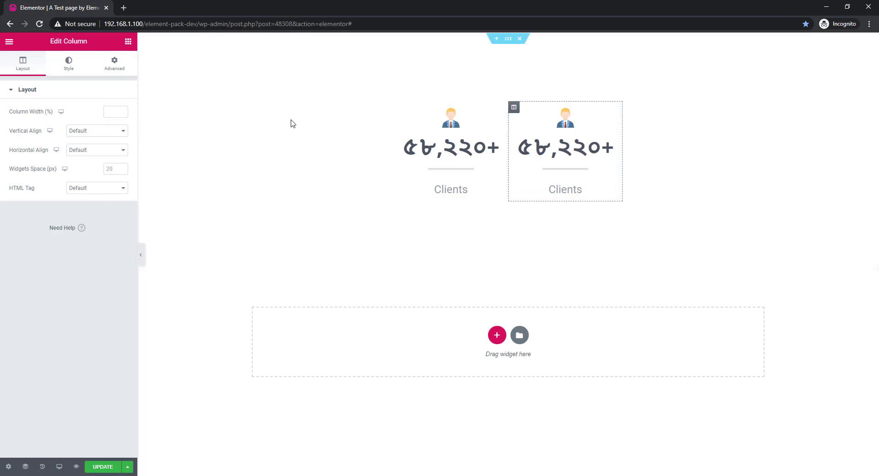
Turn on the left counter's indicator arrow and set its width to 82
{"action": "left_click", "coordinate": [499, 113]}
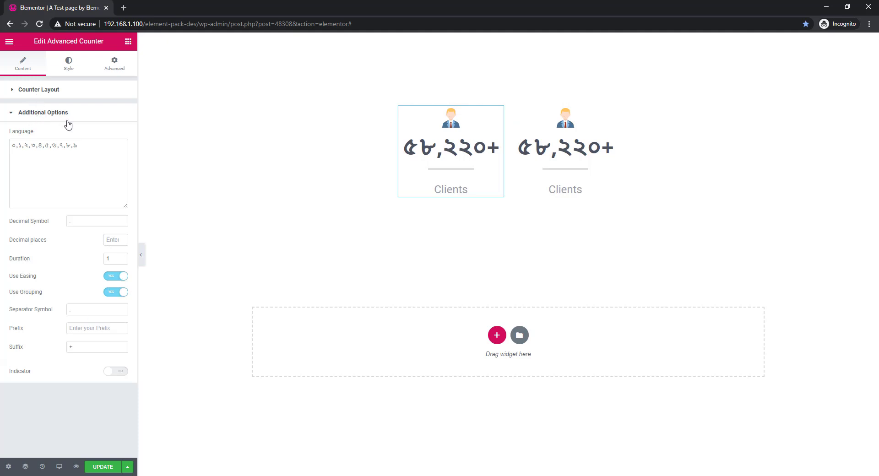
{"action": "left_click", "coordinate": [117, 374]}
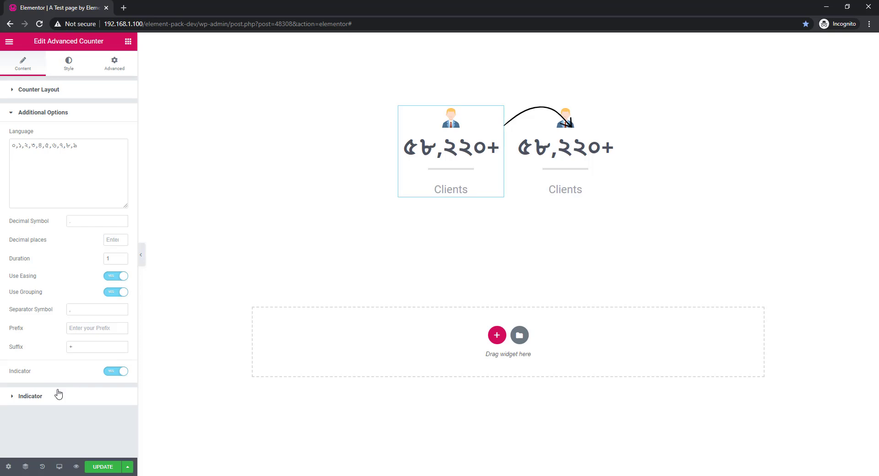
{"action": "left_click", "coordinate": [46, 402]}
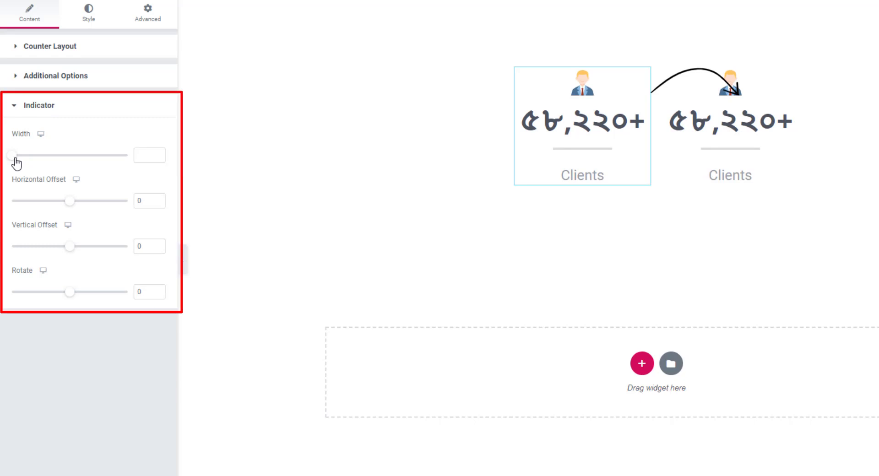
{"action": "left_click_drag", "start_coordinate": [15, 158], "coordinate": [45, 159]}
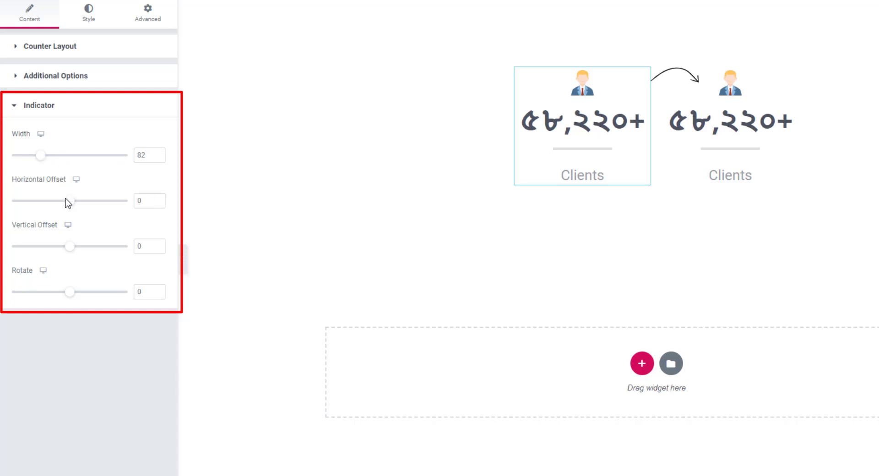
Set the arrow's Horizontal Offset to -36, Vertical Offset to 0 and rotate it to 40
{"action": "left_click_drag", "start_coordinate": [70, 207], "coordinate": [95, 201]}
{"action": "mouse_move", "coordinate": [68, 252]}
{"action": "left_mouse_down"}
{"action": "mouse_move", "coordinate": [35, 255]}
{"action": "mouse_move", "coordinate": [80, 248]}
{"action": "mouse_move", "coordinate": [37, 249]}
{"action": "mouse_move", "coordinate": [72, 248]}
{"action": "left_mouse_up"}
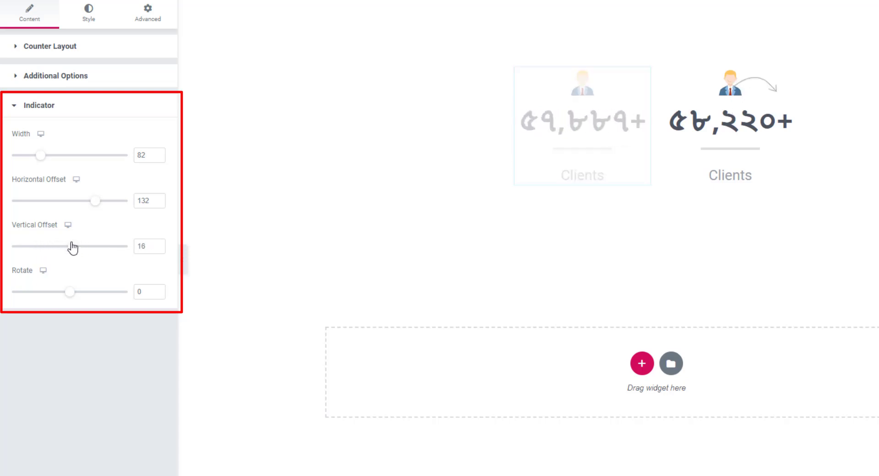
{"action": "left_click", "coordinate": [158, 248]}
{"action": "left_click", "coordinate": [159, 245]}
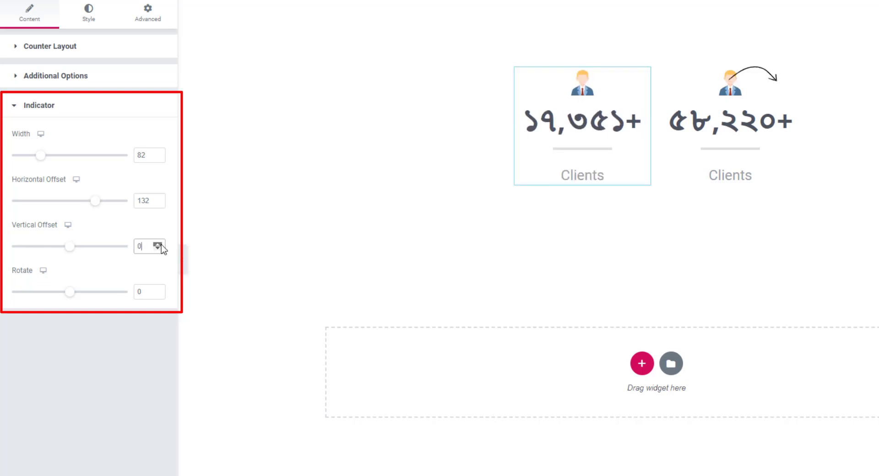
{"action": "left_click", "coordinate": [158, 245]}
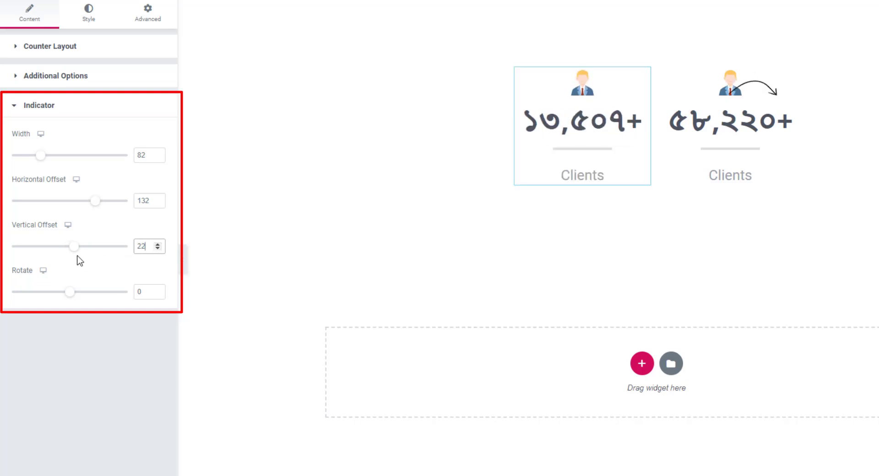
{"action": "mouse_move", "coordinate": [74, 247]}
{"action": "left_mouse_down"}
{"action": "mouse_move", "coordinate": [54, 253]}
{"action": "mouse_move", "coordinate": [81, 260]}
{"action": "mouse_move", "coordinate": [37, 255]}
{"action": "mouse_move", "coordinate": [73, 251]}
{"action": "left_mouse_up"}
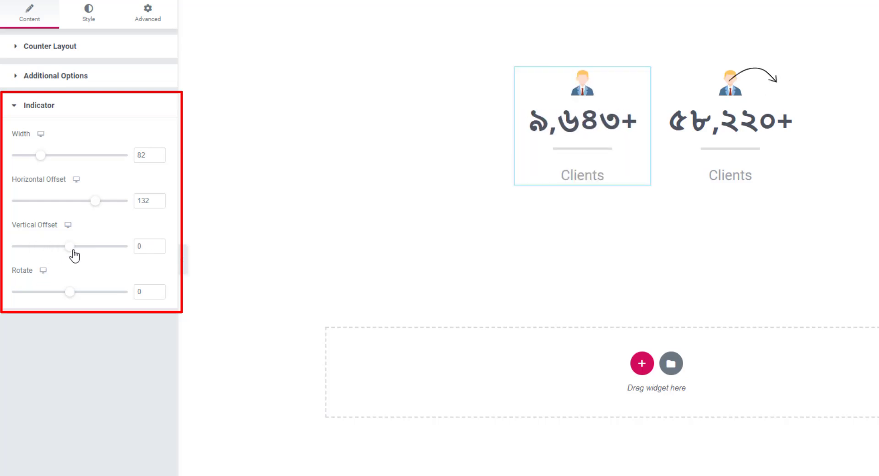
{"action": "mouse_move", "coordinate": [70, 293]}
{"action": "left_mouse_down"}
{"action": "mouse_move", "coordinate": [43, 299]}
{"action": "mouse_move", "coordinate": [87, 298]}
{"action": "mouse_move", "coordinate": [68, 295]}
{"action": "mouse_move", "coordinate": [76, 296]}
{"action": "left_mouse_up"}
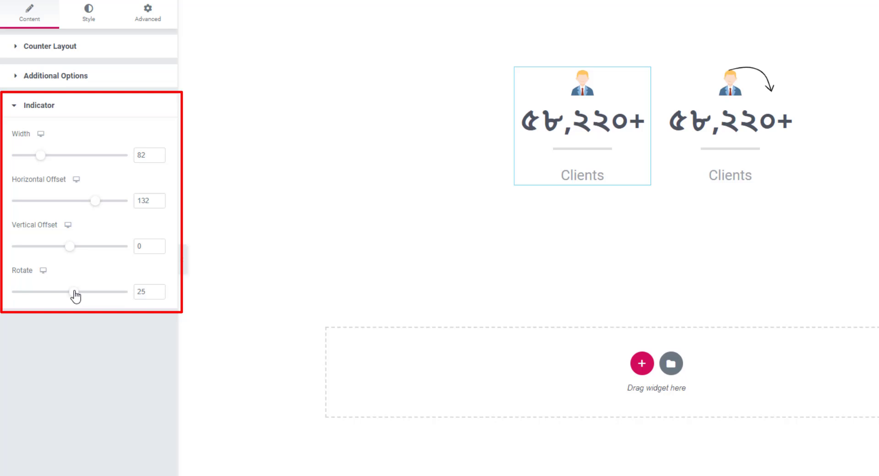
{"action": "left_click_drag", "start_coordinate": [92, 204], "coordinate": [63, 219]}
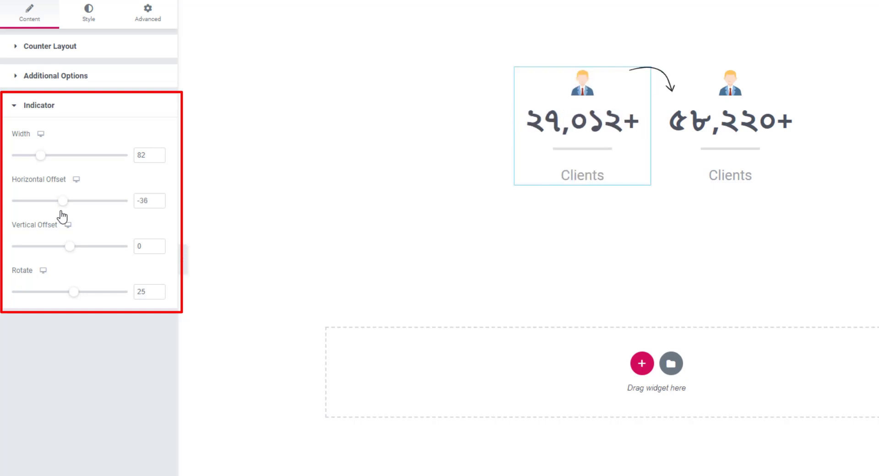
{"action": "left_click", "coordinate": [69, 298]}
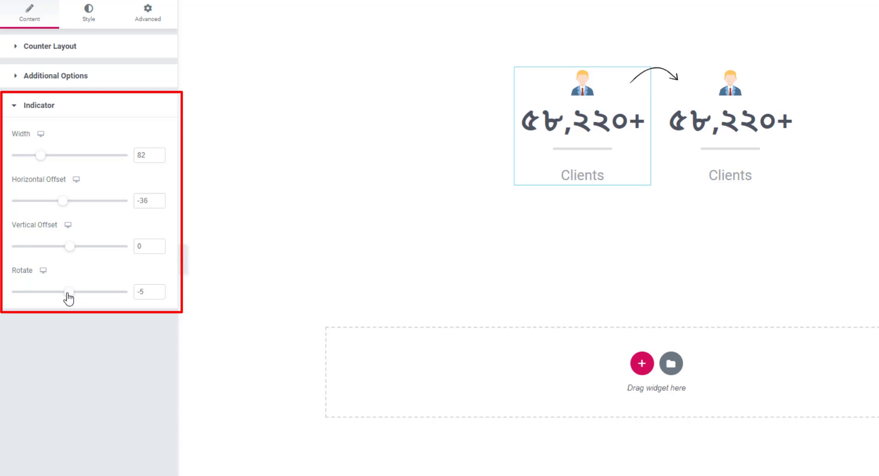
{"action": "left_click_drag", "start_coordinate": [68, 299], "coordinate": [75, 300]}
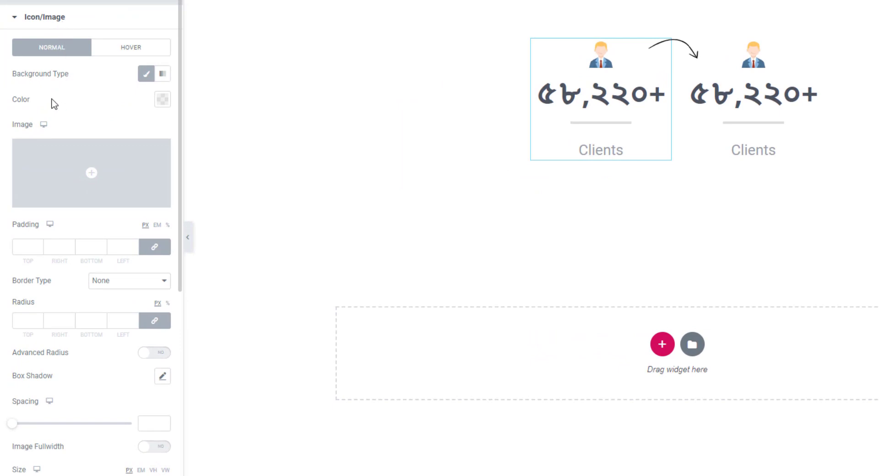
Give the counter's icon a red #E04B4B background colour
{"action": "left_click", "coordinate": [161, 99]}
{"action": "mouse_move", "coordinate": [123, 167]}
{"action": "left_mouse_down"}
{"action": "mouse_move", "coordinate": [88, 179]}
{"action": "mouse_move", "coordinate": [115, 171]}
{"action": "left_mouse_up"}
{"action": "left_click", "coordinate": [115, 106]}
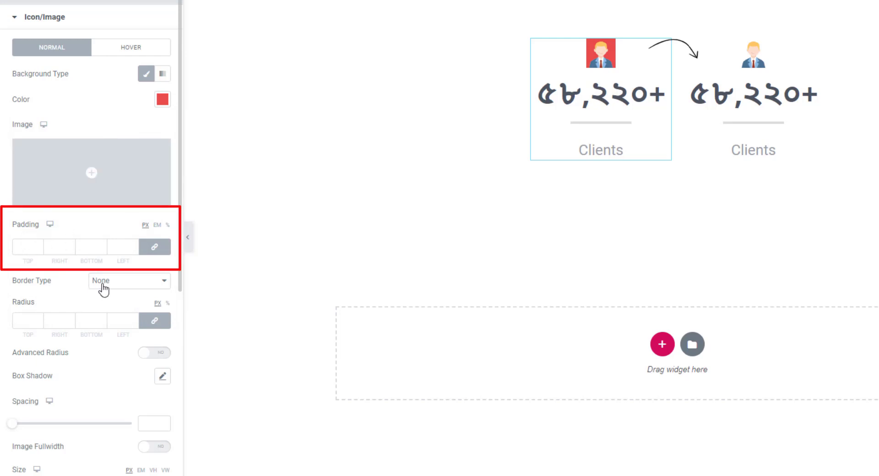
Set the icon's padding to 13 px on every side
{"action": "left_click", "coordinate": [31, 250]}
{"action": "type", "text": "4"}
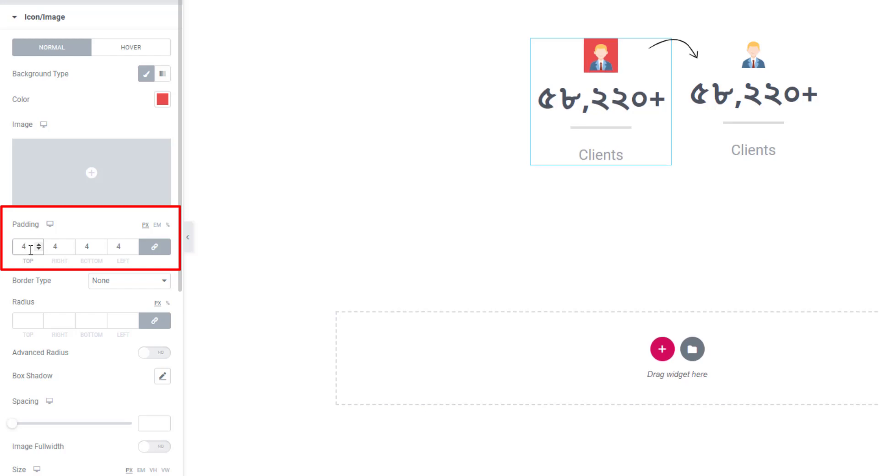
{"action": "type", "text": "9"}
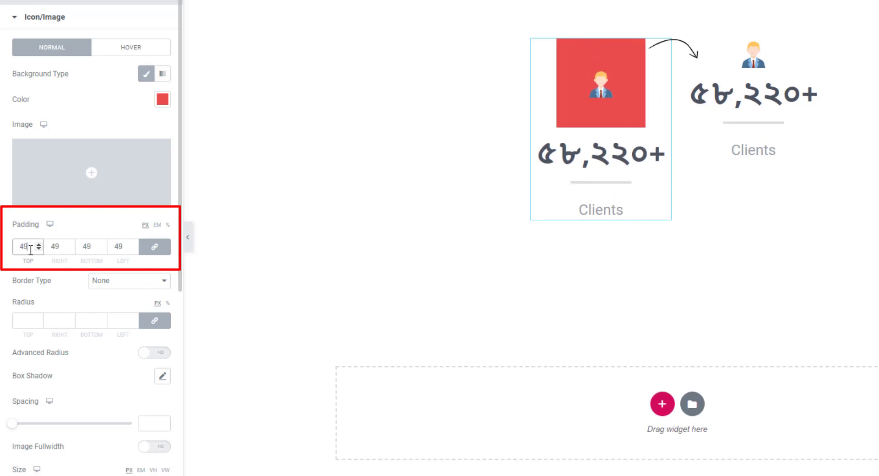
{"action": "key", "text": "BackSpace"}
{"action": "key", "text": "BackSpace"}
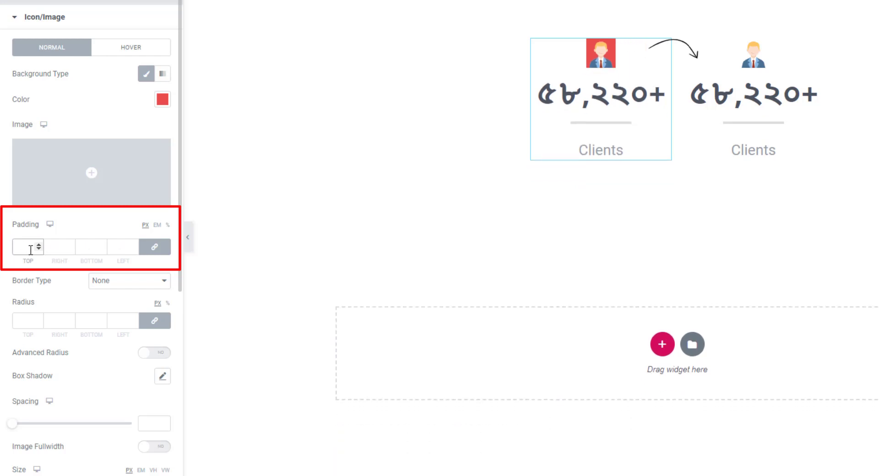
{"action": "type", "text": "9"}
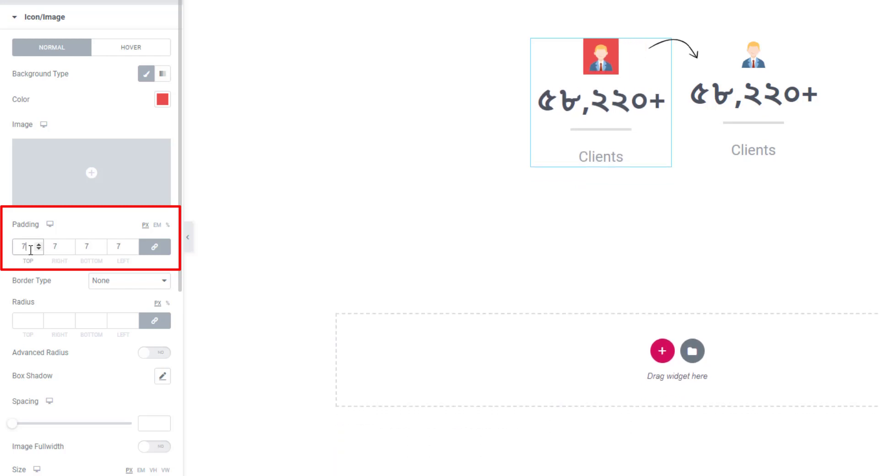
{"action": "key", "text": "Up"}
{"action": "key", "text": "Up"}
{"action": "key", "text": "Up"}
{"action": "key", "text": "Up"}
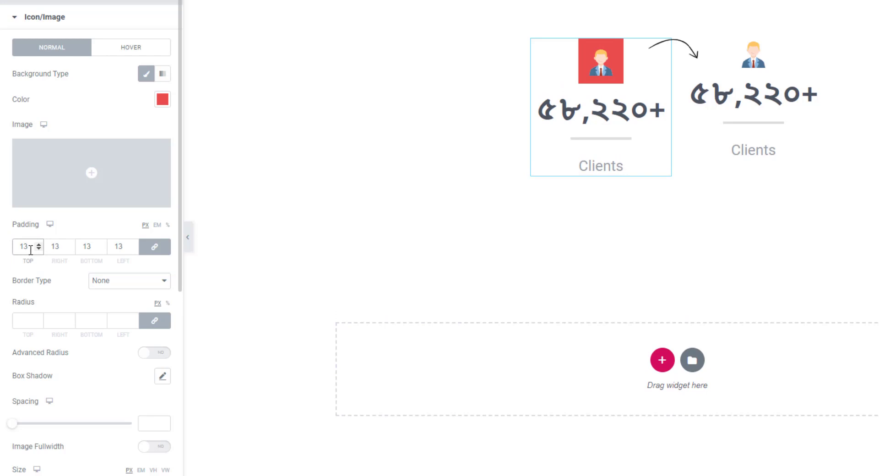
Try several corner radius values on the red icon background, ending at 21
{"action": "left_click", "coordinate": [22, 320]}
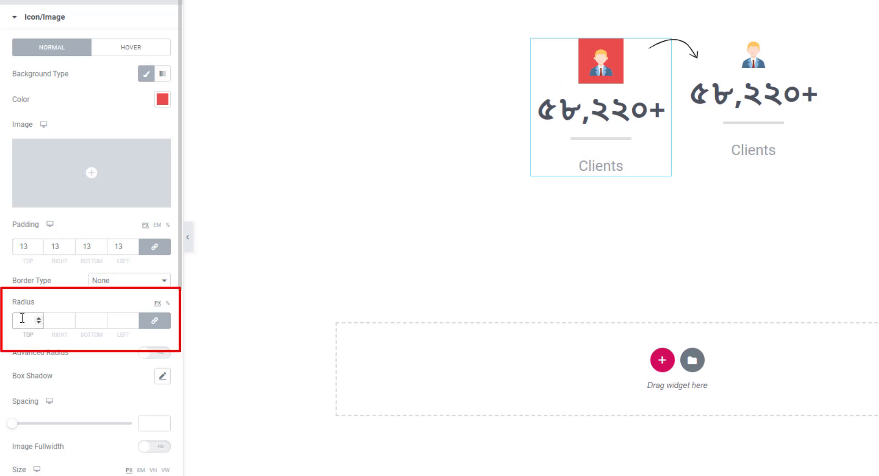
{"action": "type", "text": "14"}
{"action": "key", "text": "Up"}
{"action": "key", "text": "Up"}
{"action": "key", "text": "Up"}
{"action": "key", "text": "Up"}
{"action": "key", "text": "Up"}
{"action": "key", "text": "Up"}
{"action": "key", "text": "Up"}
{"action": "key", "text": "Up"}
{"action": "key", "text": "Up"}
{"action": "key", "text": "Up"}
{"action": "key", "text": "Up"}
{"action": "key", "text": "Up"}
{"action": "key", "text": "Up"}
{"action": "key", "text": "Up"}
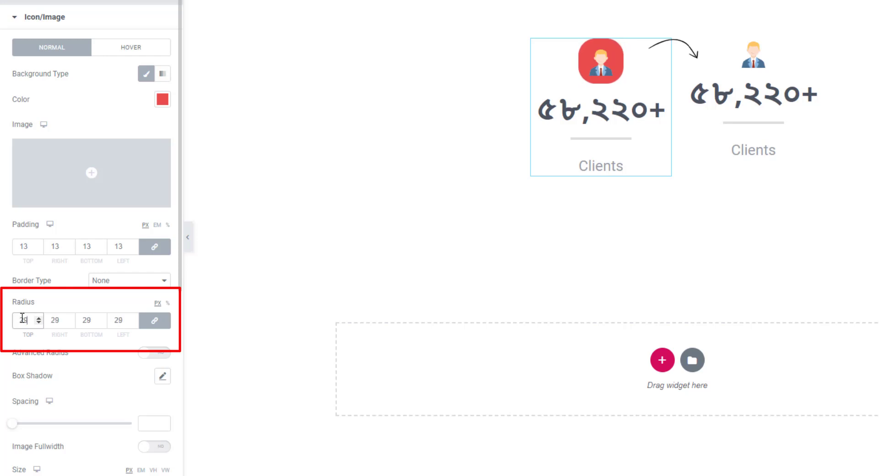
{"action": "key", "text": "Up"}
{"action": "key", "text": "Up"}
{"action": "key", "text": "Up"}
{"action": "key", "text": "Up"}
{"action": "key", "text": "Up"}
{"action": "key", "text": "Up"}
{"action": "key", "text": "Up"}
{"action": "key", "text": "Up"}
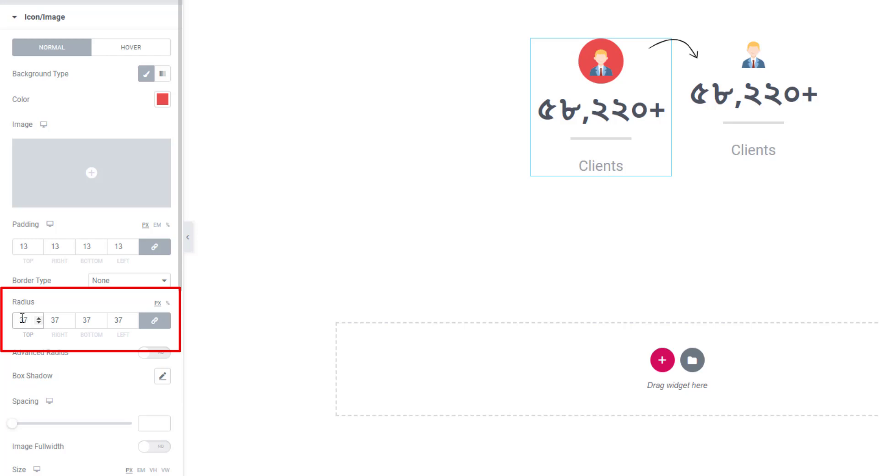
{"action": "key", "text": "Up"}
{"action": "key", "text": "Up"}
{"action": "key", "text": "Up"}
{"action": "key", "text": "BackSpace"}
{"action": "key", "text": "BackSpace"}
{"action": "type", "text": "19"}
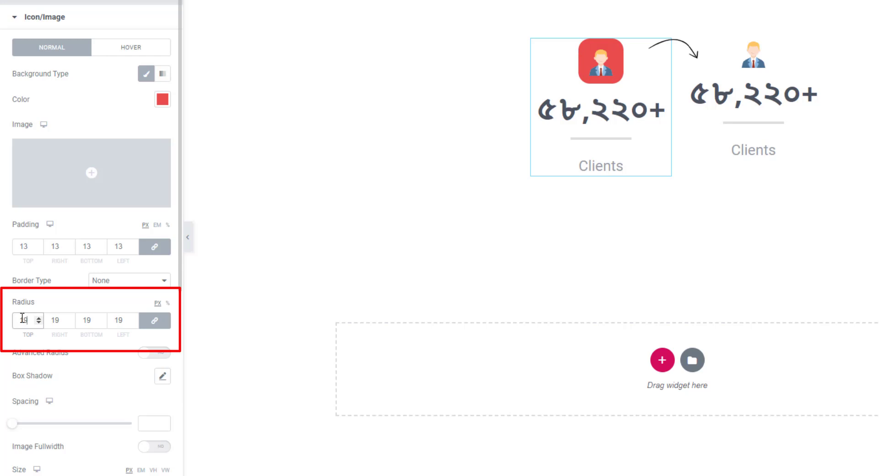
{"action": "key", "text": "Up"}
{"action": "key", "text": "Up"}
{"action": "key", "text": "Up"}
{"action": "key", "text": "Up"}
{"action": "key", "text": "Up"}
{"action": "key", "text": "Up"}
{"action": "key", "text": "Up"}
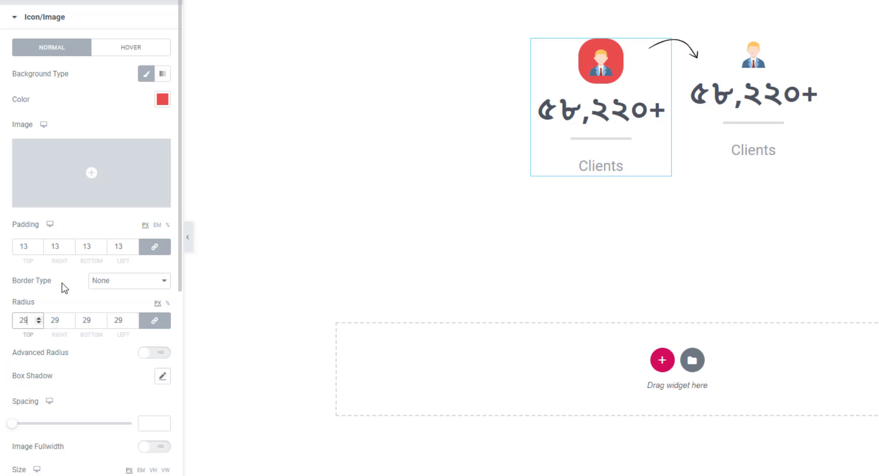
Try Double and Solid border types, then set the icon's Border Type to None
{"action": "left_click", "coordinate": [158, 281]}
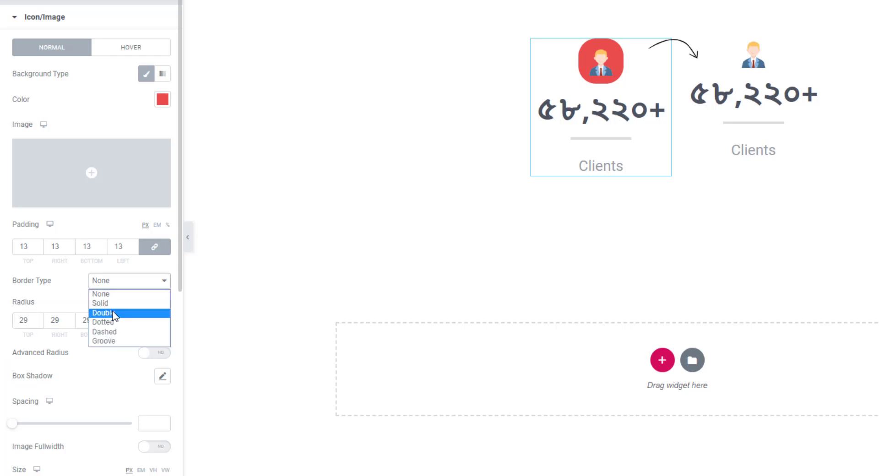
{"action": "left_click", "coordinate": [113, 314]}
{"action": "left_click", "coordinate": [160, 284]}
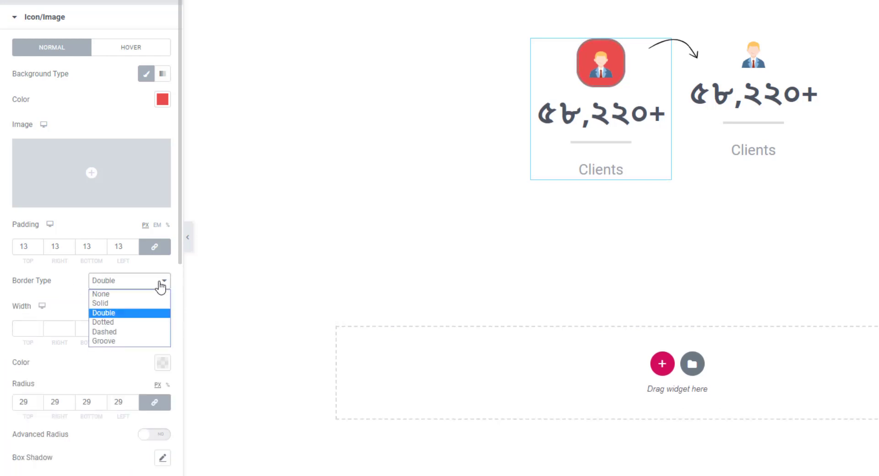
{"action": "left_click", "coordinate": [108, 305]}
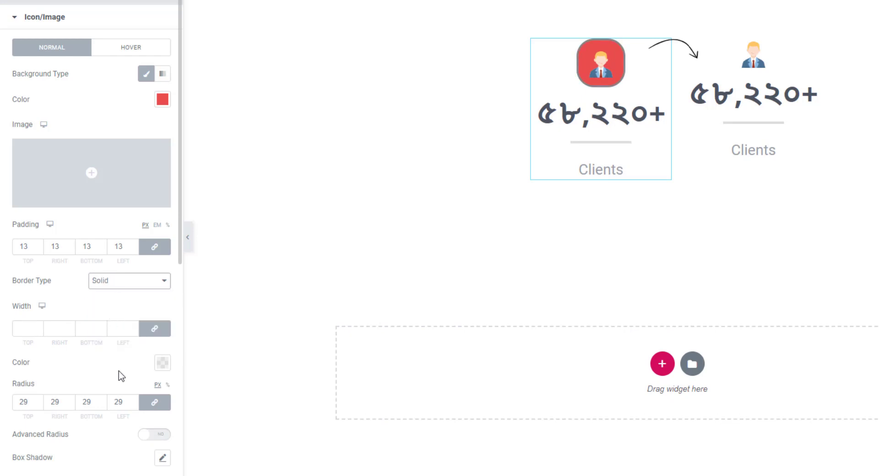
{"action": "left_click", "coordinate": [161, 285]}
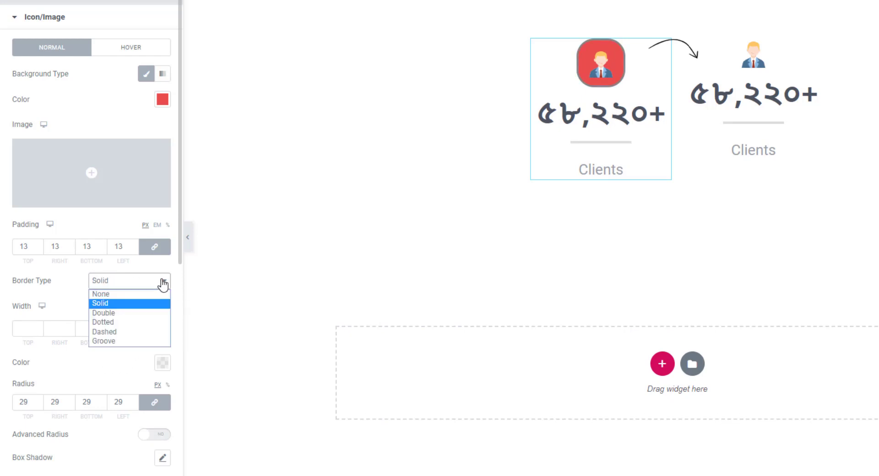
{"action": "left_click", "coordinate": [136, 295]}
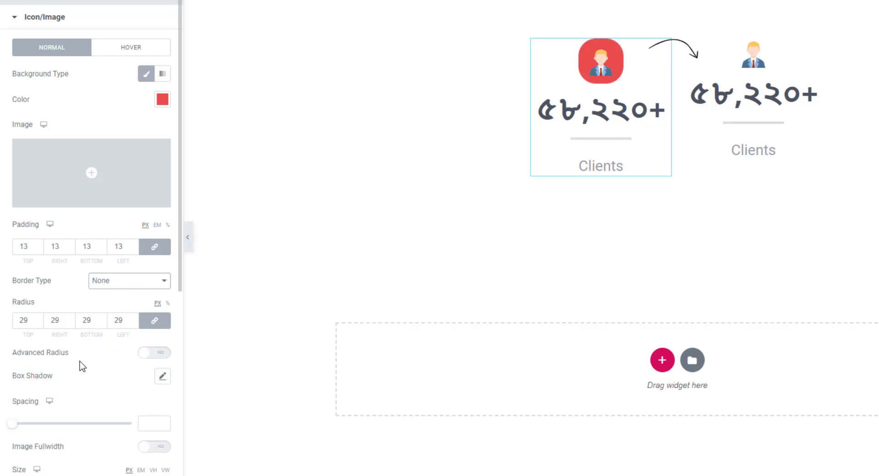
Enable Advanced Radius and start the blob radius value with 45%
{"action": "left_click", "coordinate": [160, 354]}
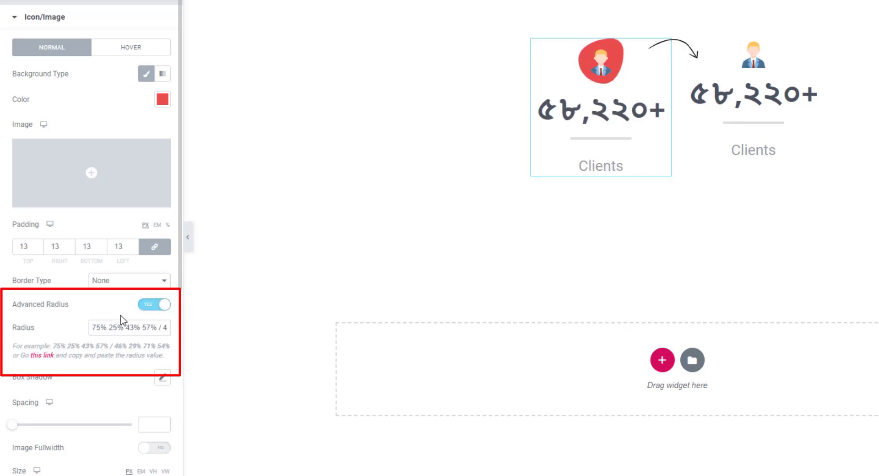
{"action": "left_click", "coordinate": [99, 326]}
{"action": "type", "text": "4"}
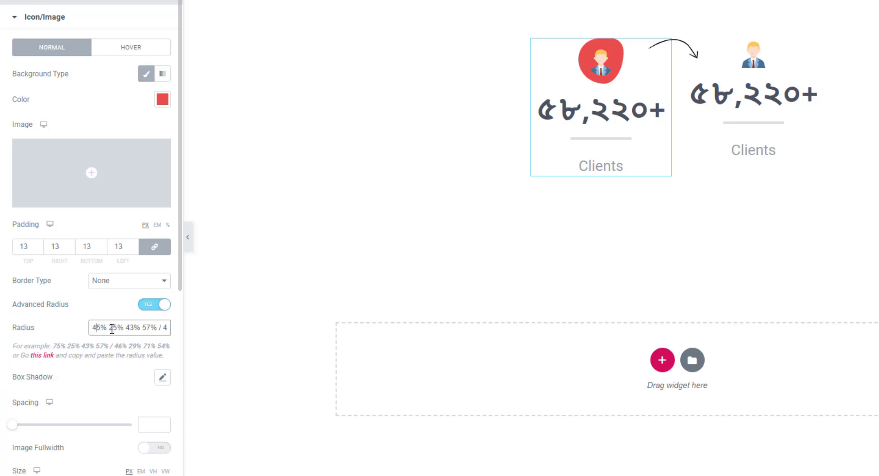
Set avatar spacing to 12, keep Image Fullwidth off, size 59 px and rotate 7 degrees
{"action": "scroll", "coordinate": [93, 393], "scroll_direction": "down", "scroll_amount": 4}
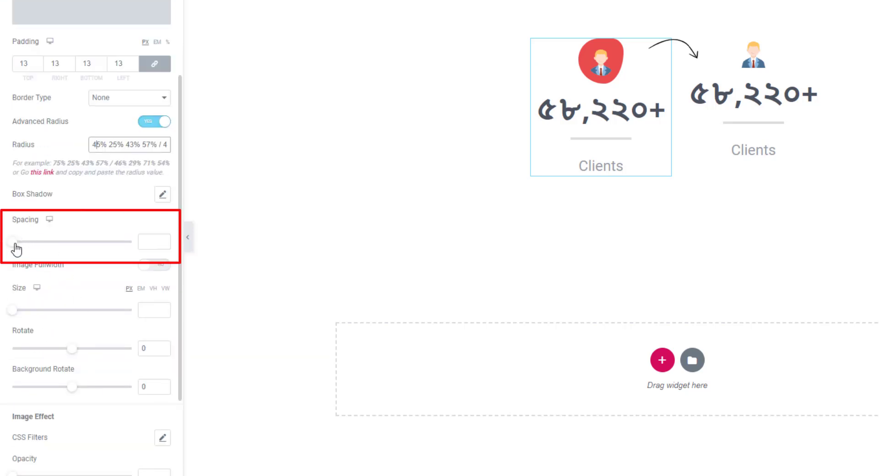
{"action": "left_click_drag", "start_coordinate": [16, 249], "coordinate": [44, 252]}
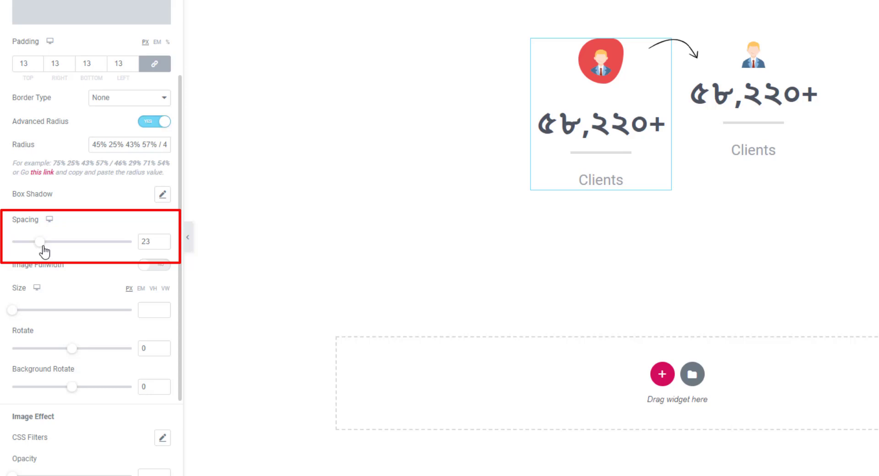
{"action": "mouse_move", "coordinate": [44, 252]}
{"action": "left_mouse_down"}
{"action": "mouse_move", "coordinate": [30, 249]}
{"action": "mouse_move", "coordinate": [66, 249]}
{"action": "mouse_move", "coordinate": [18, 247]}
{"action": "mouse_move", "coordinate": [28, 249]}
{"action": "left_mouse_up"}
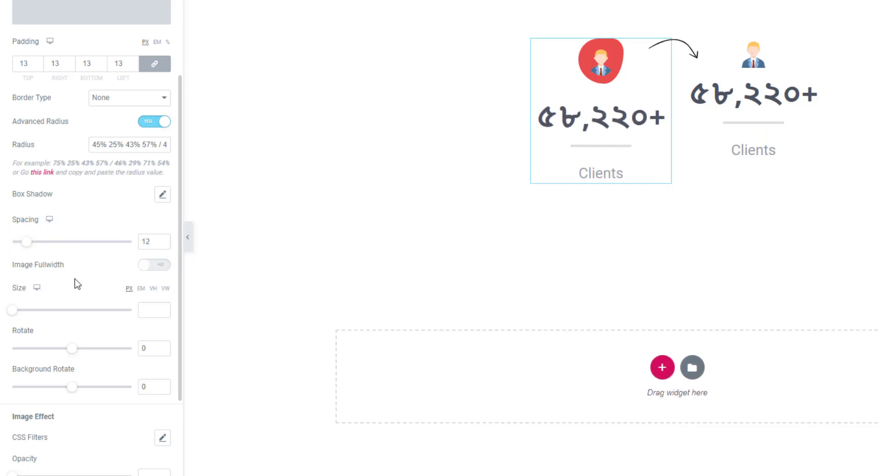
{"action": "left_click", "coordinate": [157, 271]}
{"action": "left_click", "coordinate": [147, 268]}
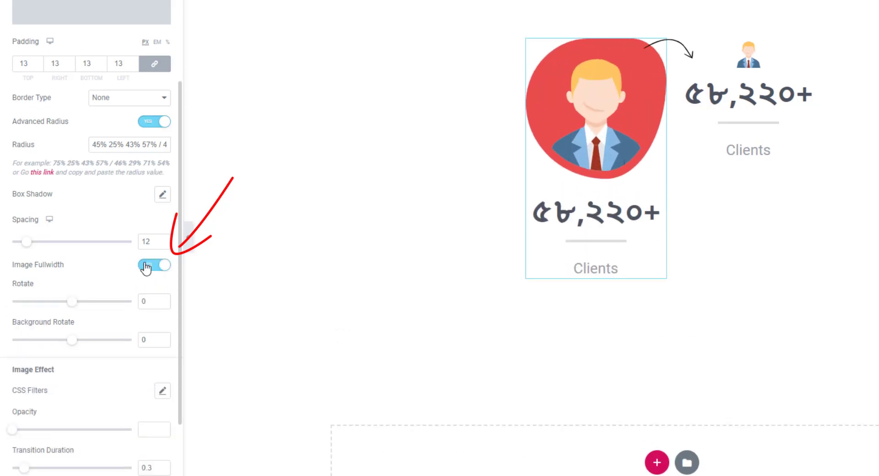
{"action": "left_click", "coordinate": [156, 271]}
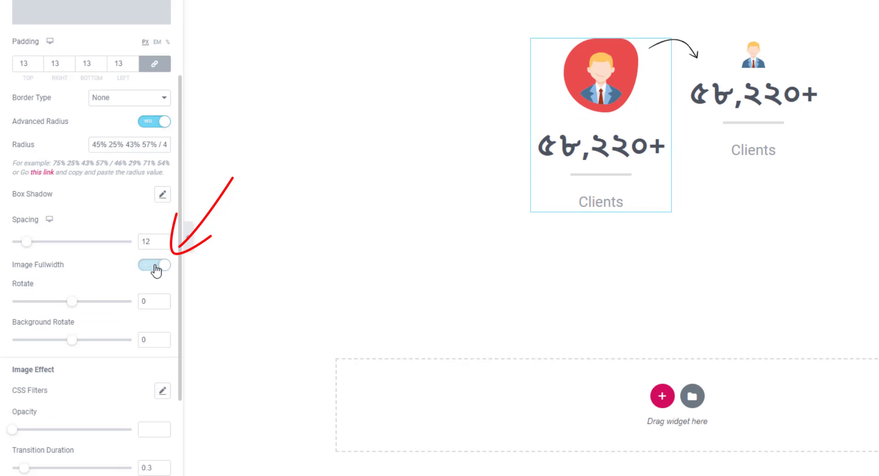
{"action": "left_click", "coordinate": [154, 269]}
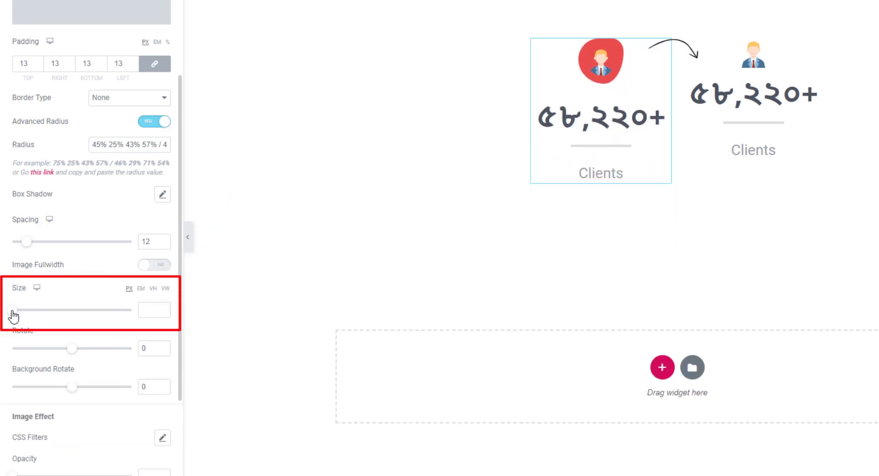
{"action": "mouse_move", "coordinate": [13, 314]}
{"action": "left_mouse_down"}
{"action": "mouse_move", "coordinate": [60, 318]}
{"action": "mouse_move", "coordinate": [77, 336]}
{"action": "mouse_move", "coordinate": [33, 323]}
{"action": "left_mouse_up"}
{"action": "mouse_move", "coordinate": [64, 356]}
{"action": "left_mouse_down"}
{"action": "mouse_move", "coordinate": [49, 359]}
{"action": "mouse_move", "coordinate": [71, 363]}
{"action": "mouse_move", "coordinate": [6, 347]}
{"action": "mouse_move", "coordinate": [71, 356]}
{"action": "left_mouse_up"}
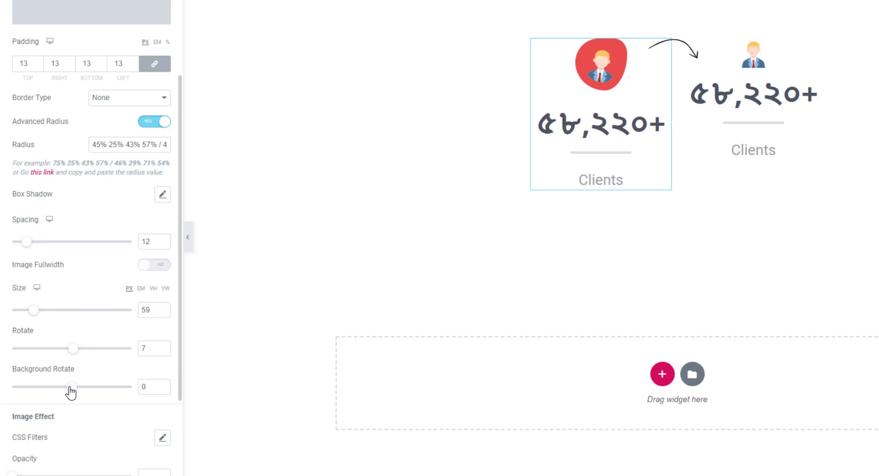
Apply CSS Filters to the avatar: Brightness 118 and Blur 0.2
{"action": "scroll", "coordinate": [70, 392], "scroll_direction": "down", "scroll_amount": 4}
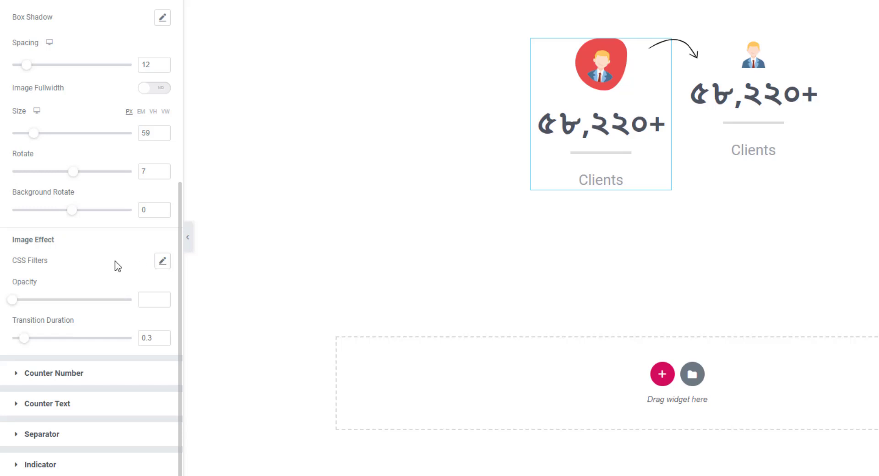
{"action": "left_click", "coordinate": [162, 264]}
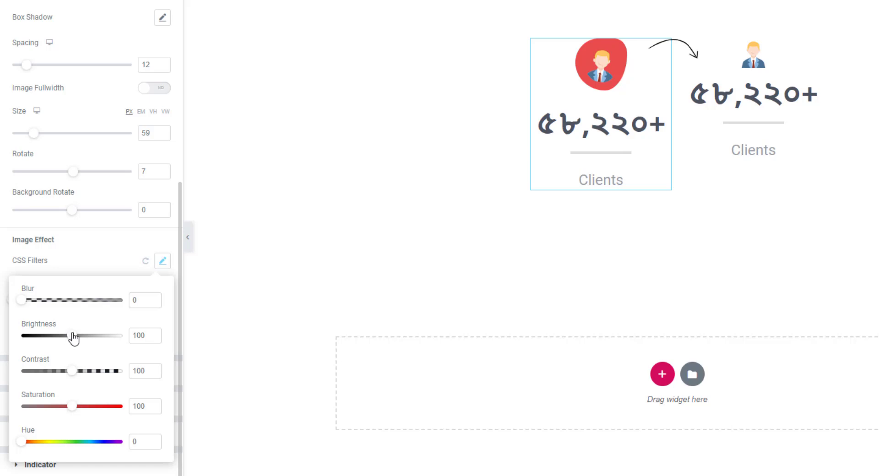
{"action": "left_click_drag", "start_coordinate": [22, 301], "coordinate": [46, 302]}
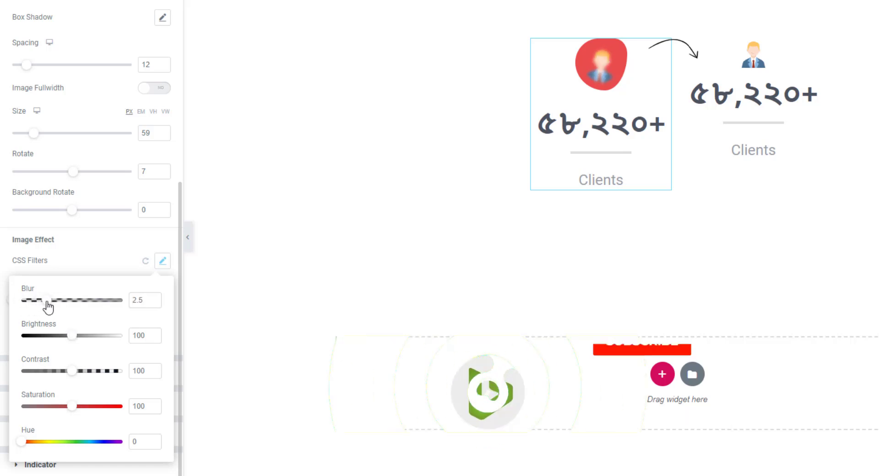
{"action": "mouse_move", "coordinate": [69, 340]}
{"action": "left_mouse_down"}
{"action": "mouse_move", "coordinate": [44, 341]}
{"action": "mouse_move", "coordinate": [80, 337]}
{"action": "left_mouse_up"}
{"action": "mouse_move", "coordinate": [40, 305]}
{"action": "left_mouse_down"}
{"action": "mouse_move", "coordinate": [29, 304]}
{"action": "mouse_move", "coordinate": [55, 304]}
{"action": "mouse_move", "coordinate": [25, 309]}
{"action": "left_mouse_up"}
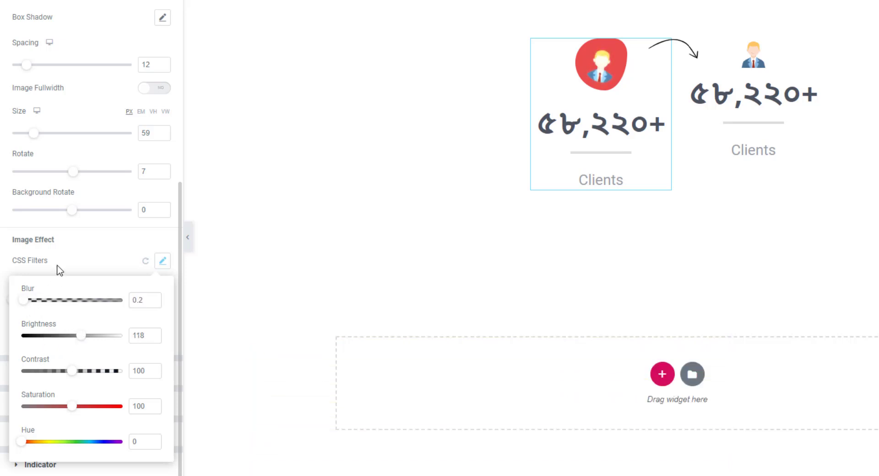
{"action": "left_click", "coordinate": [57, 269]}
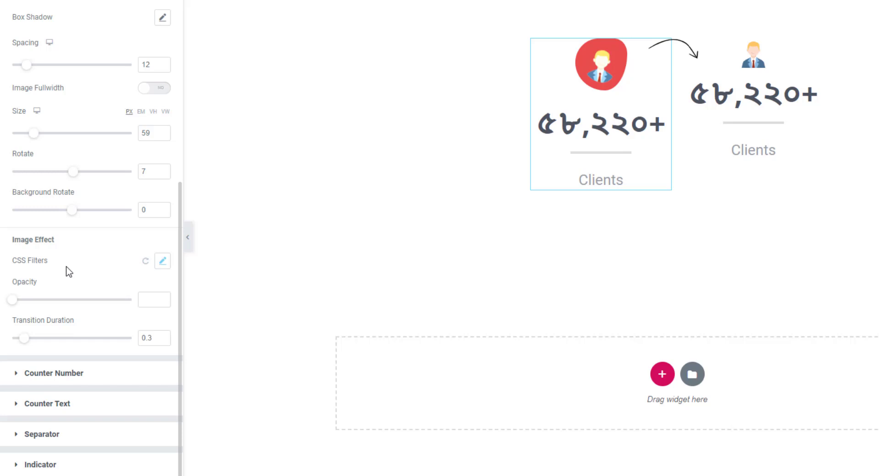
Clear the avatar's Opacity value so it stays fully opaque
{"action": "mouse_move", "coordinate": [14, 300]}
{"action": "left_mouse_down"}
{"action": "mouse_move", "coordinate": [73, 300]}
{"action": "mouse_move", "coordinate": [3, 305]}
{"action": "left_mouse_up"}
{"action": "double_click", "coordinate": [148, 300]}
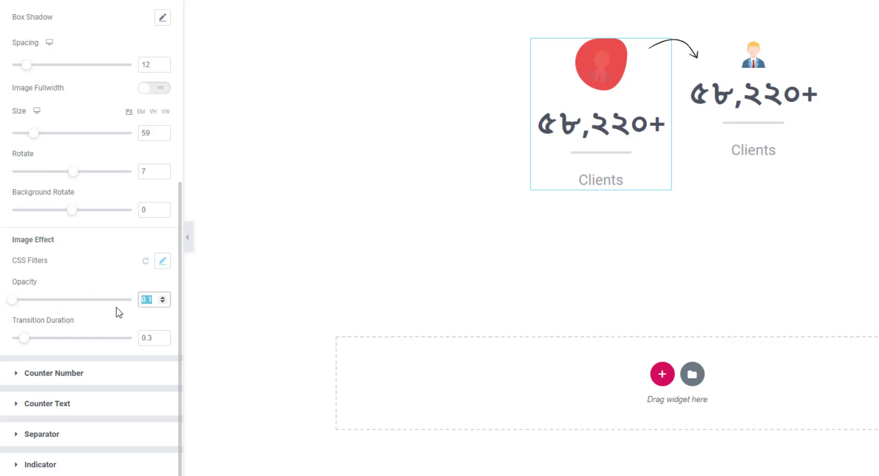
{"action": "key", "text": "BackSpace"}
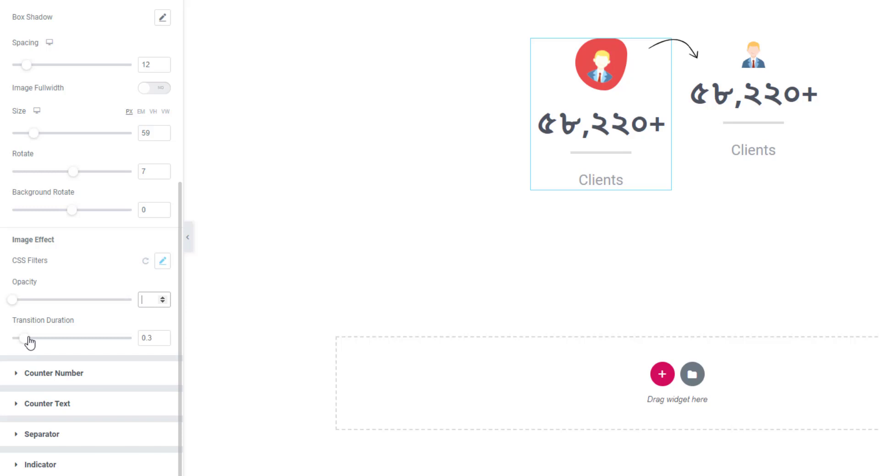
Give the Counter Number 13 spacing and the light red colour #DB7777
{"action": "left_click", "coordinate": [64, 379]}
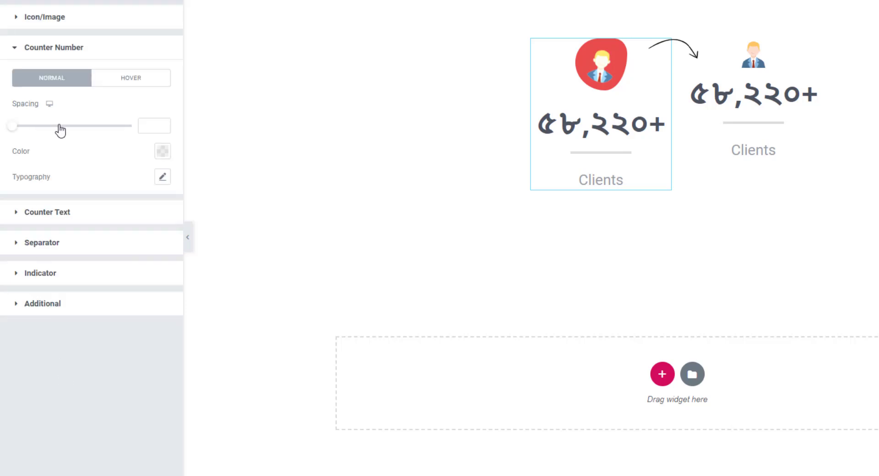
{"action": "left_click", "coordinate": [54, 215]}
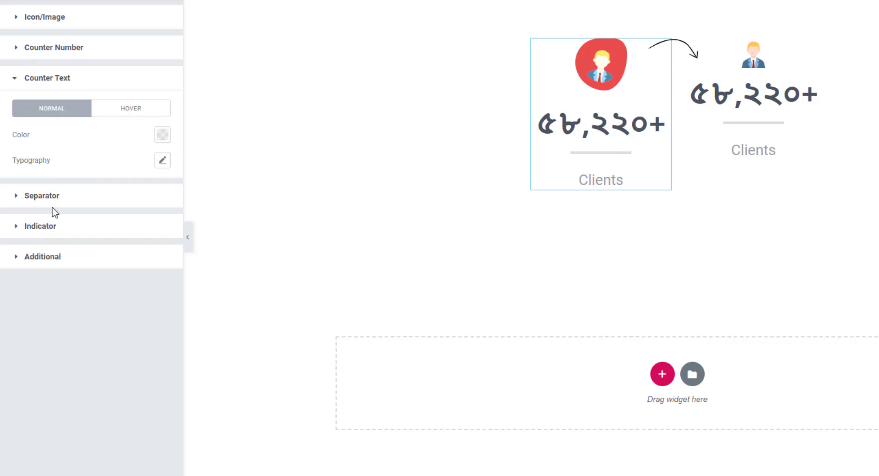
{"action": "left_click", "coordinate": [69, 58]}
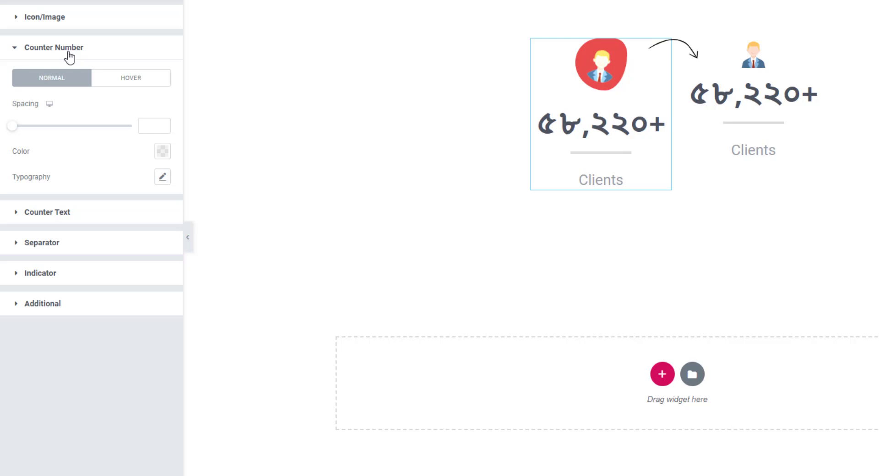
{"action": "left_click_drag", "start_coordinate": [13, 127], "coordinate": [29, 130]}
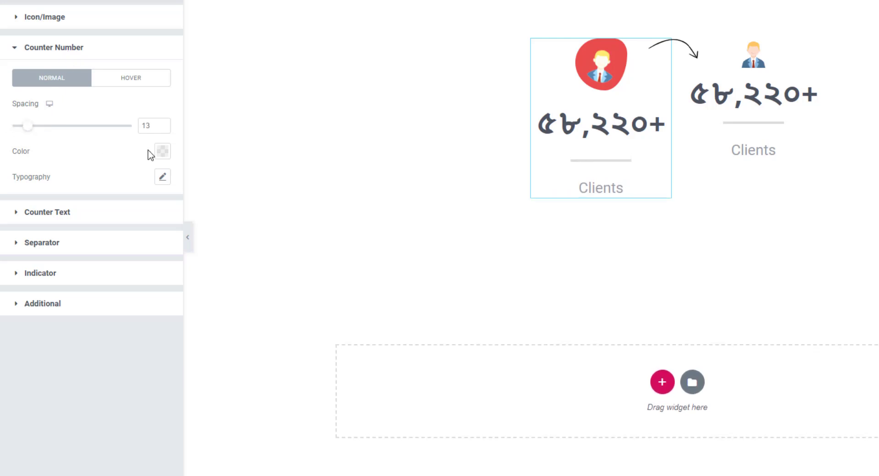
{"action": "left_click", "coordinate": [162, 151]}
{"action": "left_click_drag", "start_coordinate": [153, 246], "coordinate": [86, 229]}
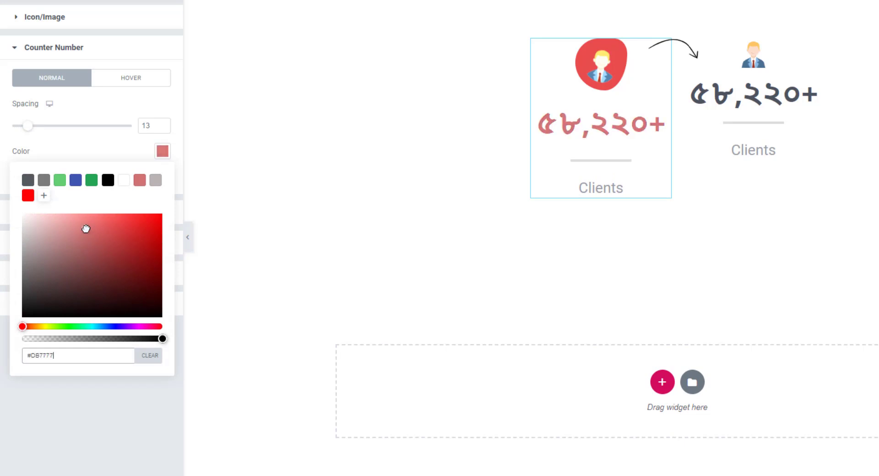
{"action": "left_click", "coordinate": [87, 81]}
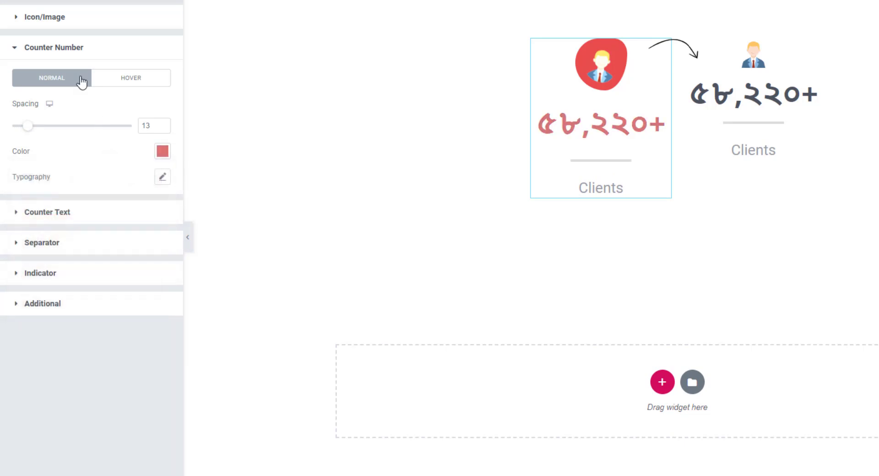
{"action": "left_click", "coordinate": [43, 50]}
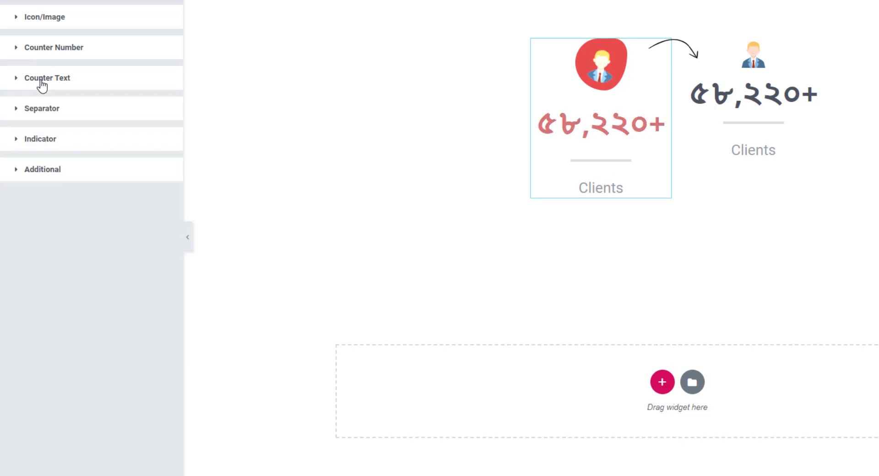
Colour the Counter Text Clients label with the dark grey preset, about #4E5052
{"action": "left_click", "coordinate": [42, 81]}
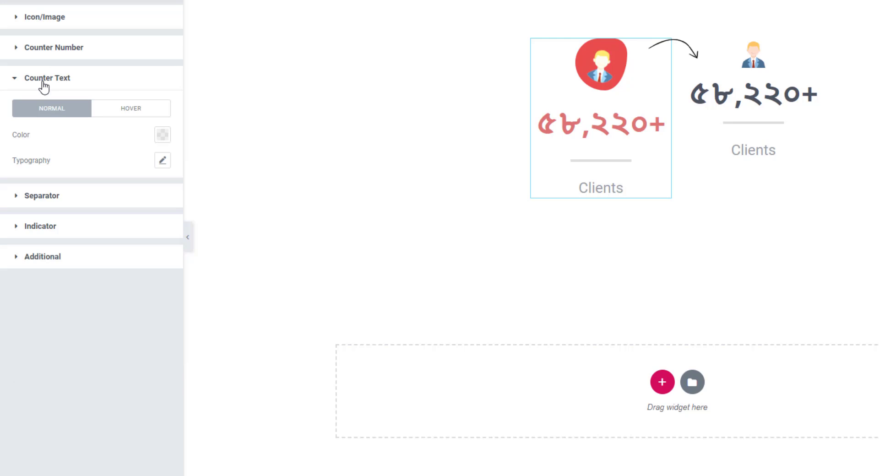
{"action": "left_click", "coordinate": [162, 135]}
{"action": "left_click_drag", "start_coordinate": [94, 202], "coordinate": [103, 209]}
{"action": "left_click", "coordinate": [91, 164]}
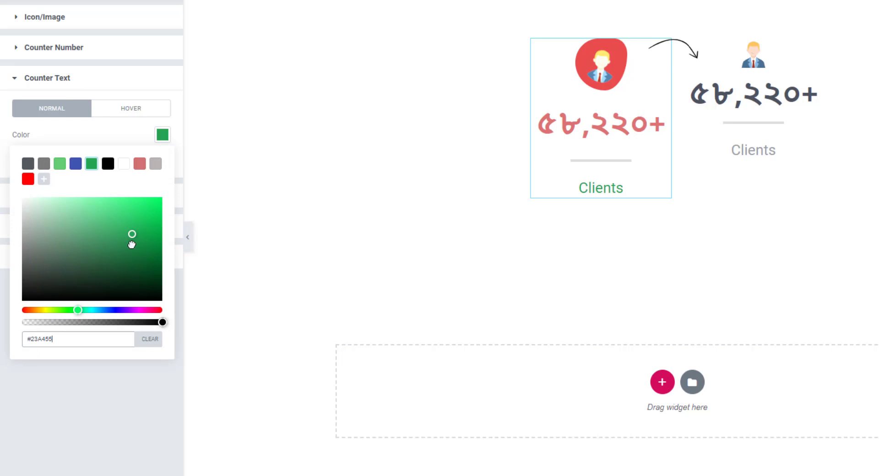
{"action": "mouse_move", "coordinate": [137, 247]}
{"action": "left_mouse_down"}
{"action": "mouse_move", "coordinate": [133, 223]}
{"action": "mouse_move", "coordinate": [86, 210]}
{"action": "left_mouse_up"}
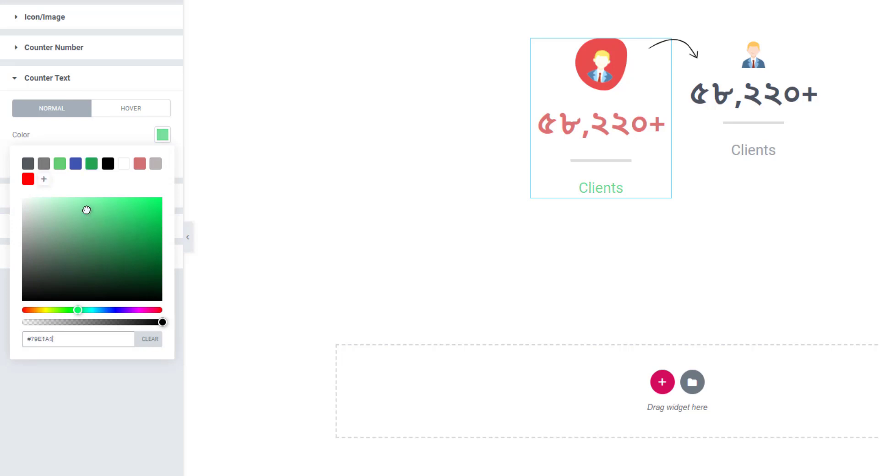
{"action": "left_click_drag", "start_coordinate": [122, 310], "coordinate": [134, 311]}
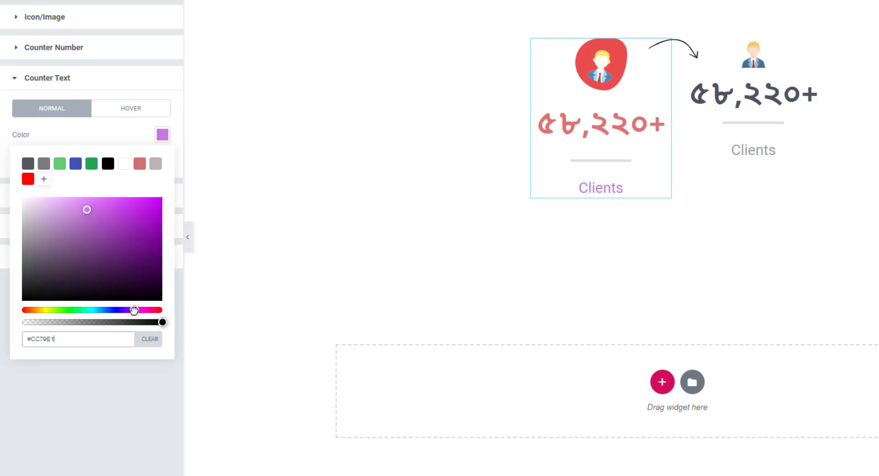
{"action": "left_click", "coordinate": [27, 164]}
{"action": "left_click", "coordinate": [32, 274]}
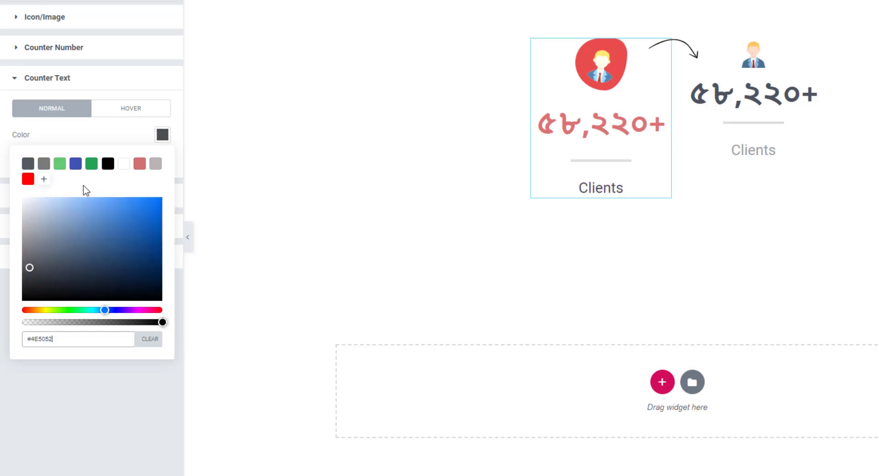
{"action": "left_click", "coordinate": [95, 139]}
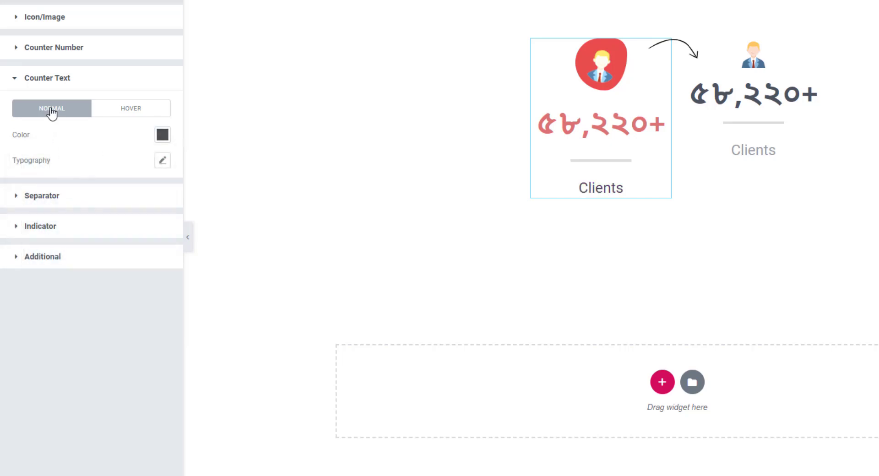
{"action": "left_click", "coordinate": [40, 84]}
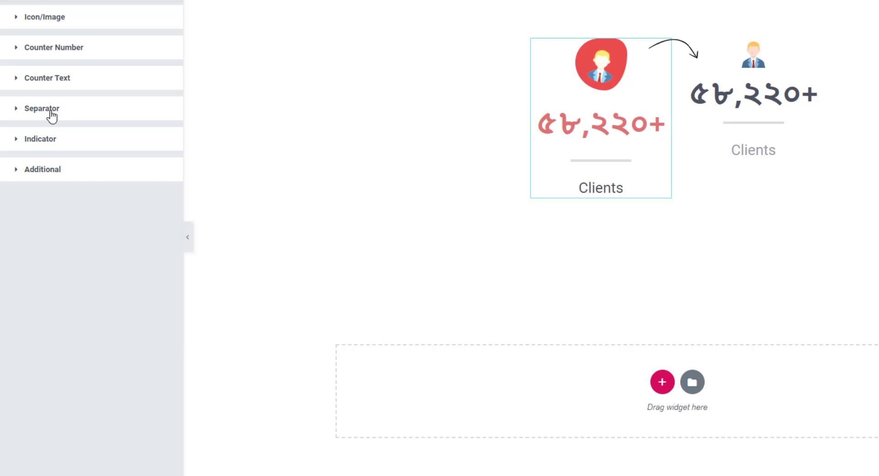
Choose Bloomstar as the counter's Separator Type
{"action": "left_click", "coordinate": [52, 117]}
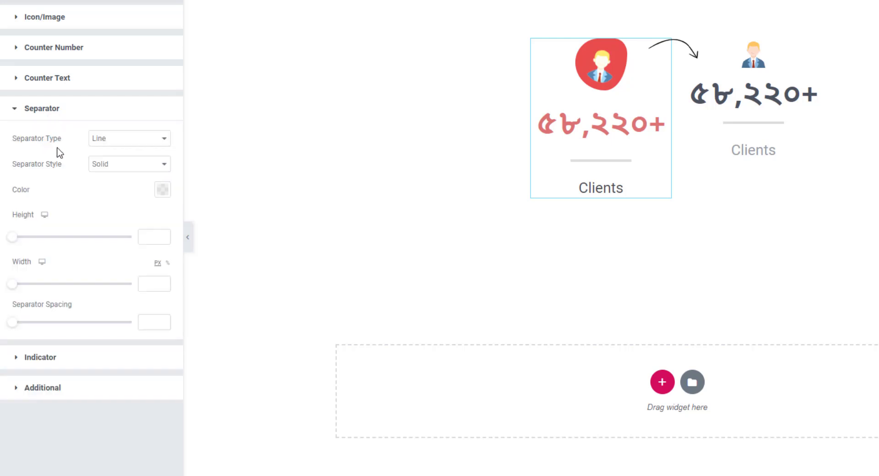
{"action": "left_click", "coordinate": [166, 140]}
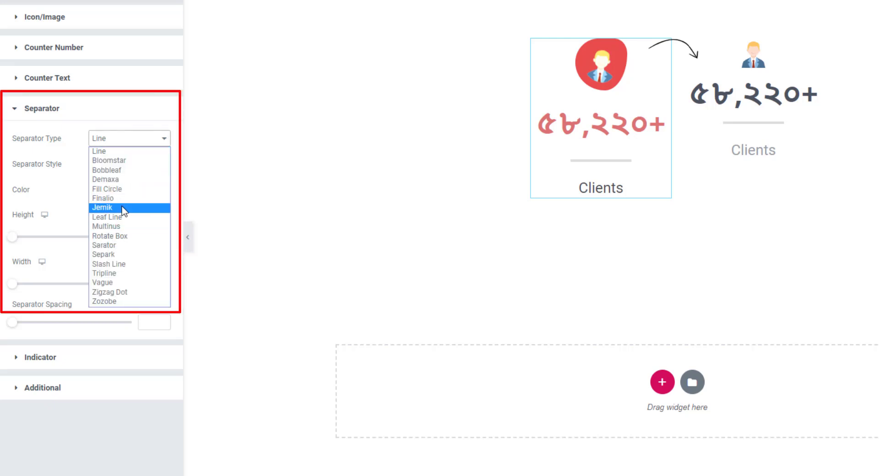
{"action": "left_click", "coordinate": [119, 164]}
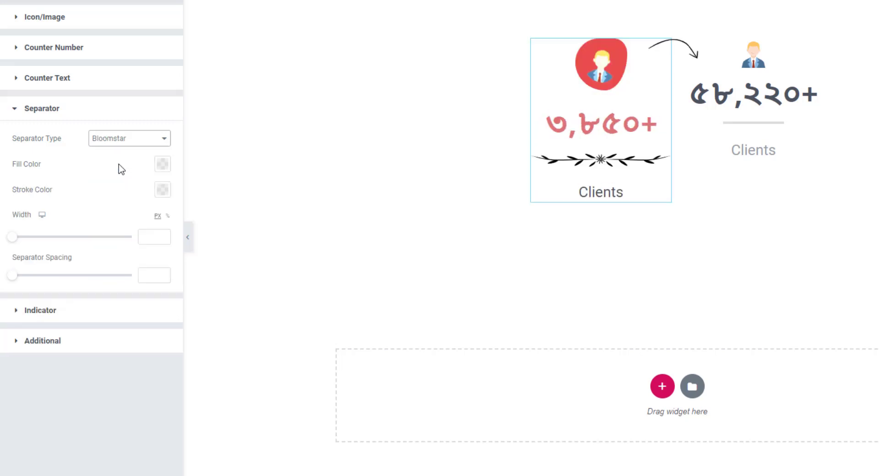
{"action": "left_click", "coordinate": [162, 140]}
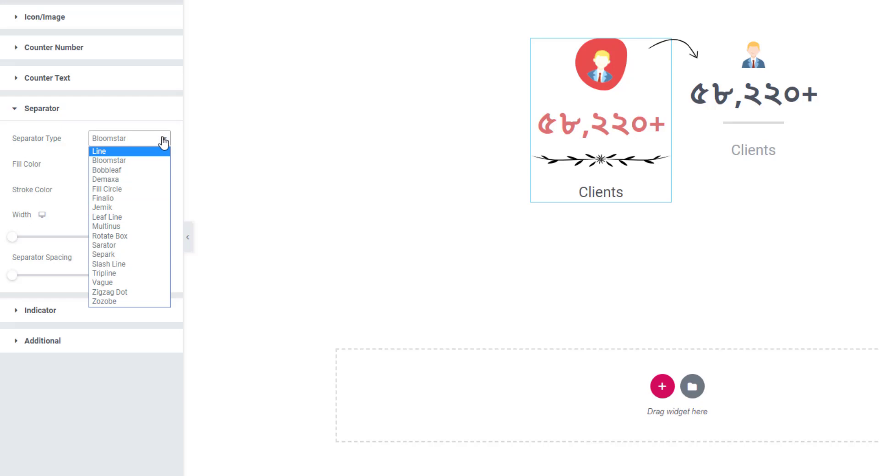
{"action": "left_click", "coordinate": [163, 142]}
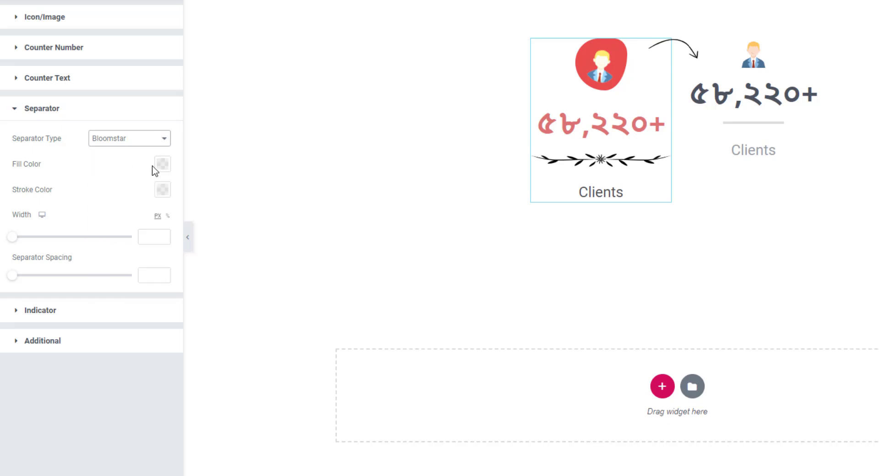
Give the separator a red fill, dark stroke, 146 width and 18 spacing
{"action": "left_click", "coordinate": [161, 165]}
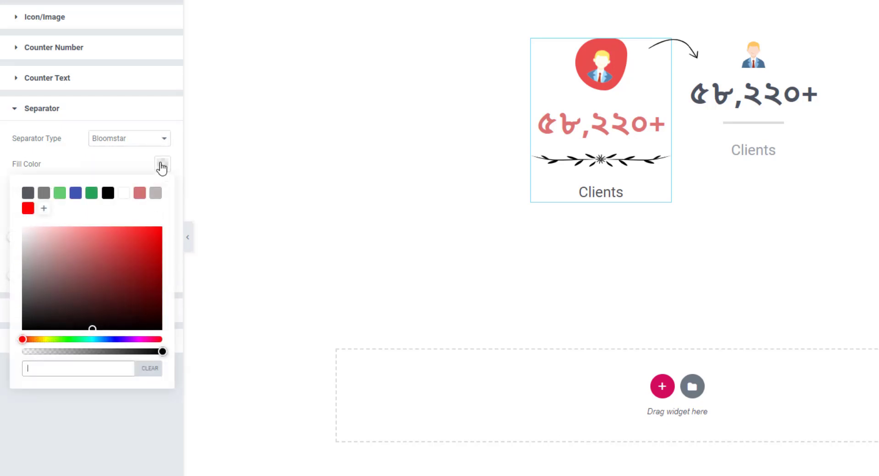
{"action": "left_click_drag", "start_coordinate": [127, 237], "coordinate": [121, 234]}
{"action": "left_click", "coordinate": [128, 174]}
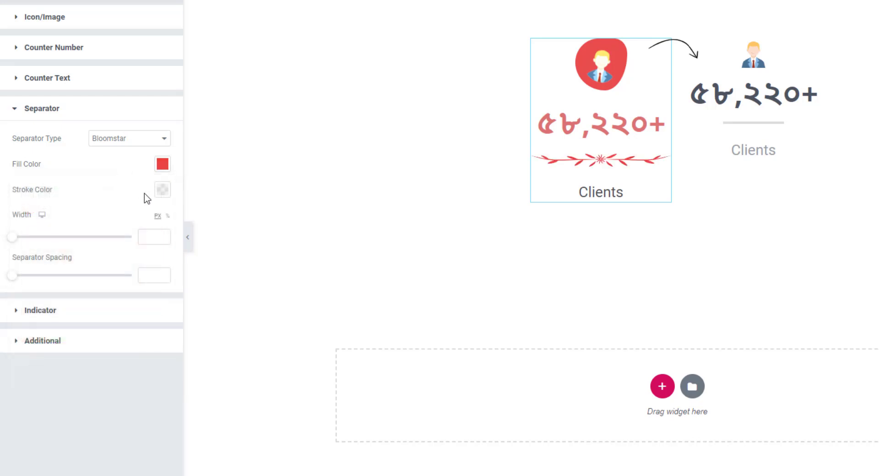
{"action": "left_click", "coordinate": [162, 197]}
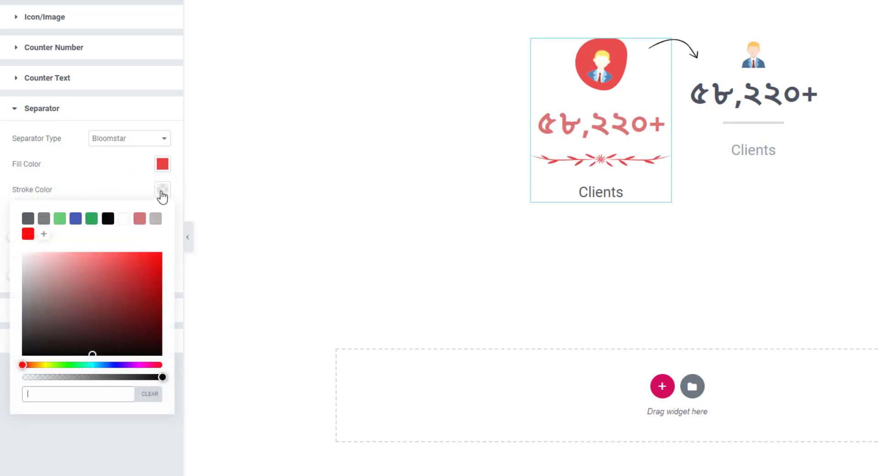
{"action": "left_click", "coordinate": [40, 329]}
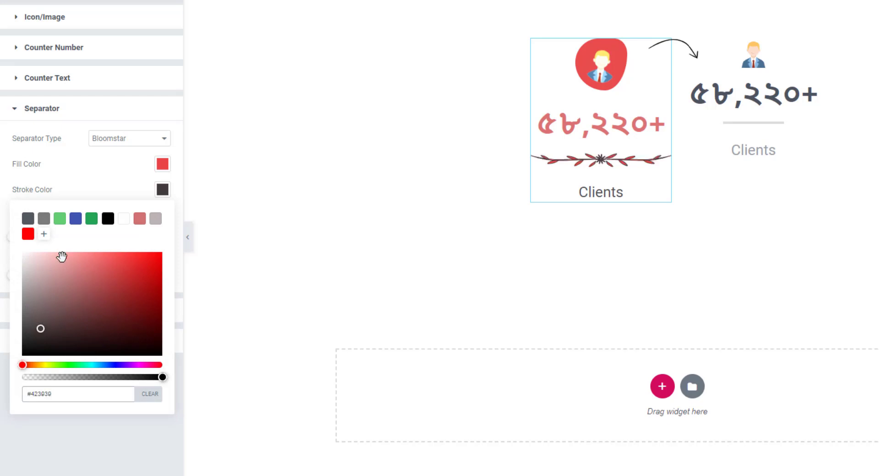
{"action": "left_click", "coordinate": [103, 195]}
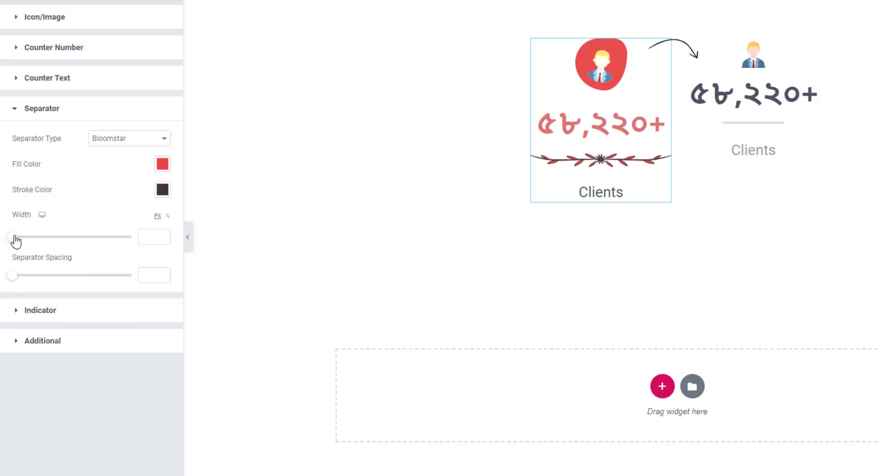
{"action": "left_click_drag", "start_coordinate": [14, 238], "coordinate": [72, 239]}
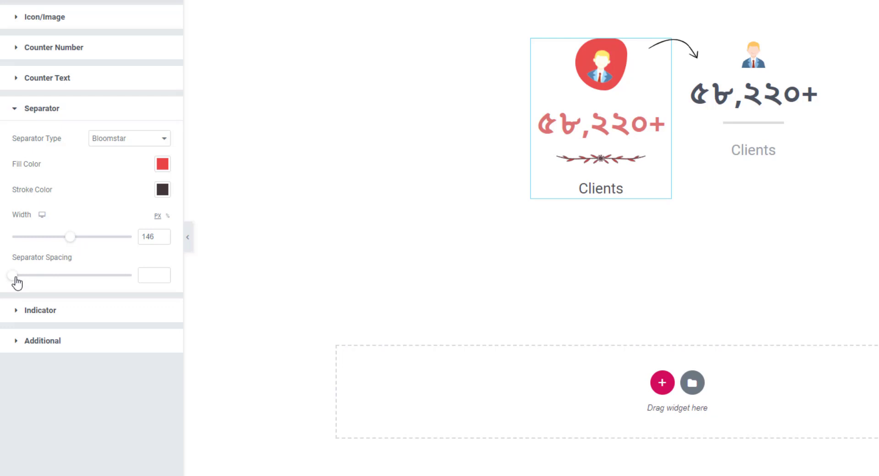
{"action": "left_click_drag", "start_coordinate": [15, 277], "coordinate": [36, 278]}
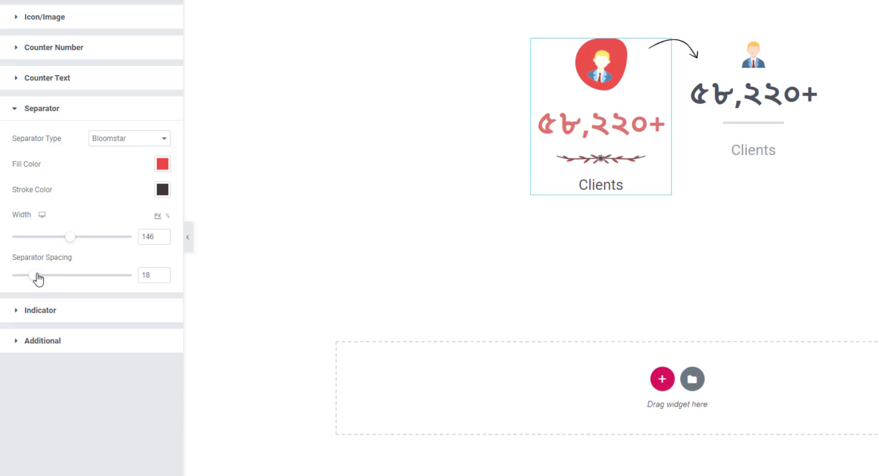
Compare indicator Styles 2 to 5 and settle on indicator Style 1
{"action": "left_click", "coordinate": [45, 112]}
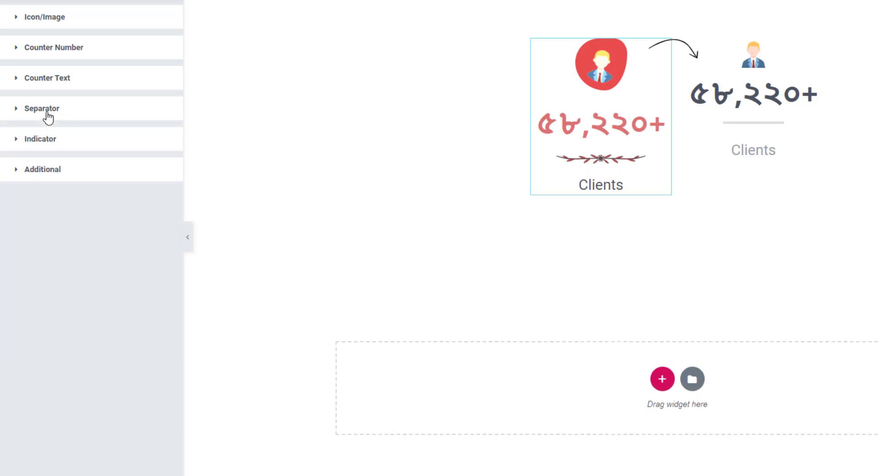
{"action": "left_click", "coordinate": [44, 148]}
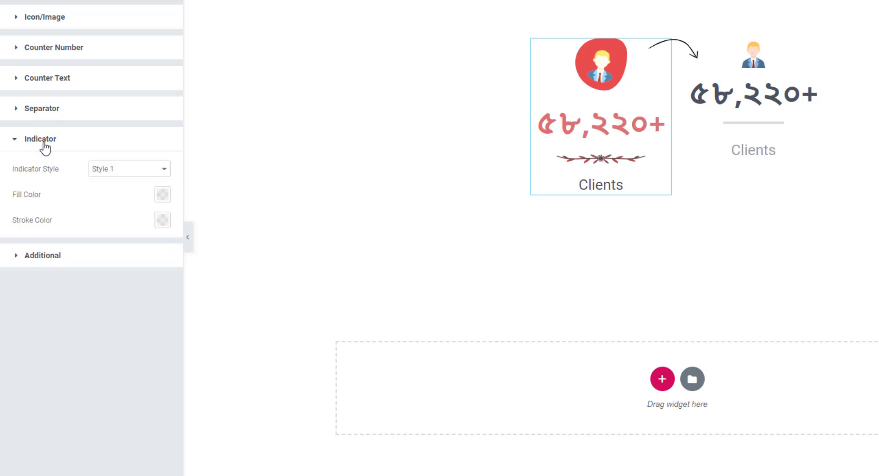
{"action": "left_click", "coordinate": [156, 171]}
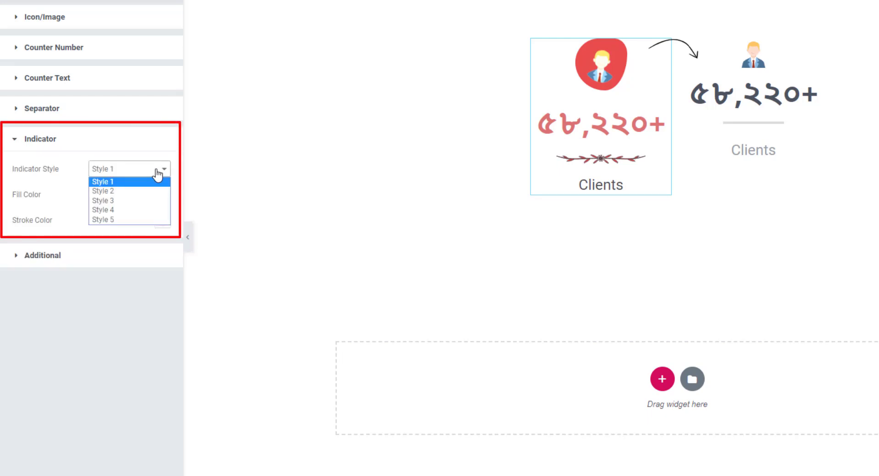
{"action": "left_click", "coordinate": [115, 191]}
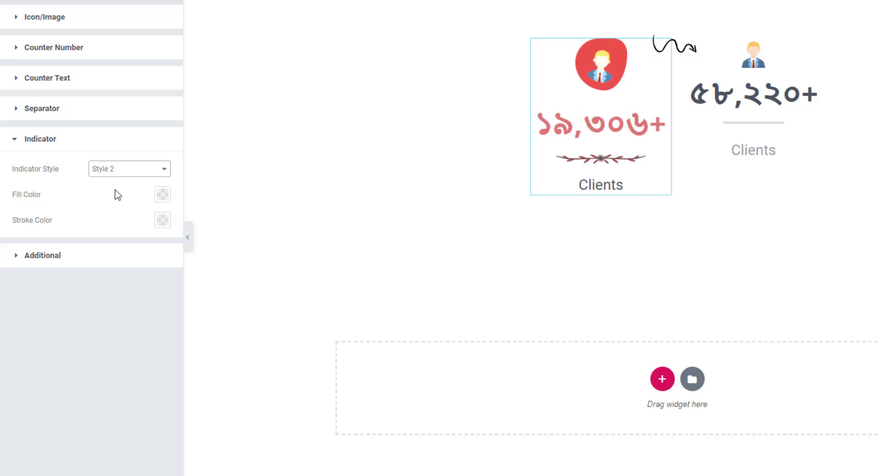
{"action": "left_click", "coordinate": [164, 171]}
{"action": "left_click", "coordinate": [114, 199]}
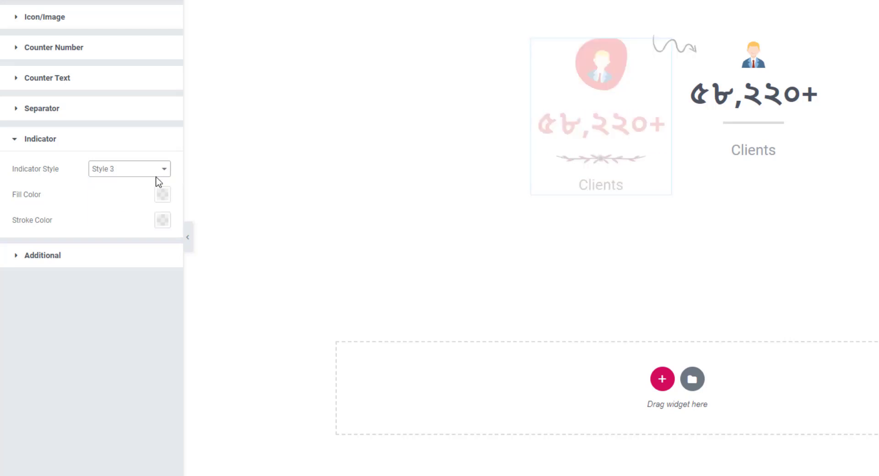
{"action": "left_click", "coordinate": [163, 171]}
{"action": "left_click", "coordinate": [118, 210]}
{"action": "left_click", "coordinate": [164, 172]}
{"action": "left_click", "coordinate": [113, 220]}
{"action": "left_click", "coordinate": [164, 171]}
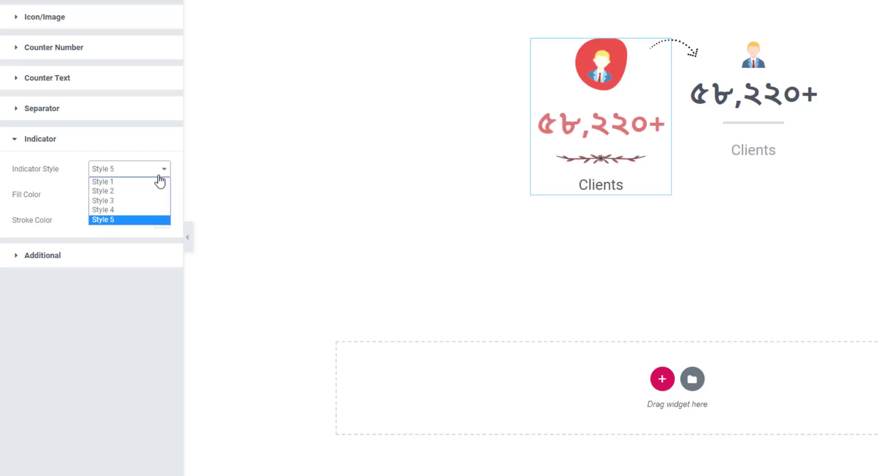
{"action": "left_click", "coordinate": [122, 181]}
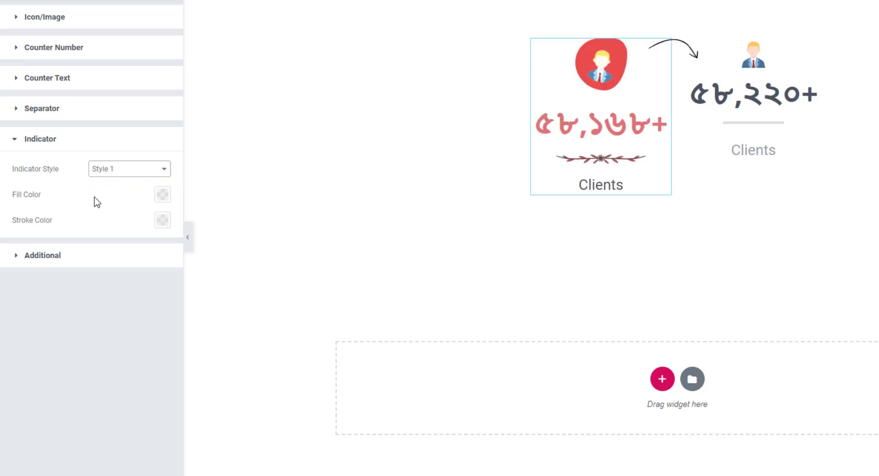
Colour the indicator arrow with #B42A2A fill and #6B2020 dark red stroke
{"action": "left_click", "coordinate": [163, 196]}
{"action": "left_click_drag", "start_coordinate": [108, 258], "coordinate": [129, 287]}
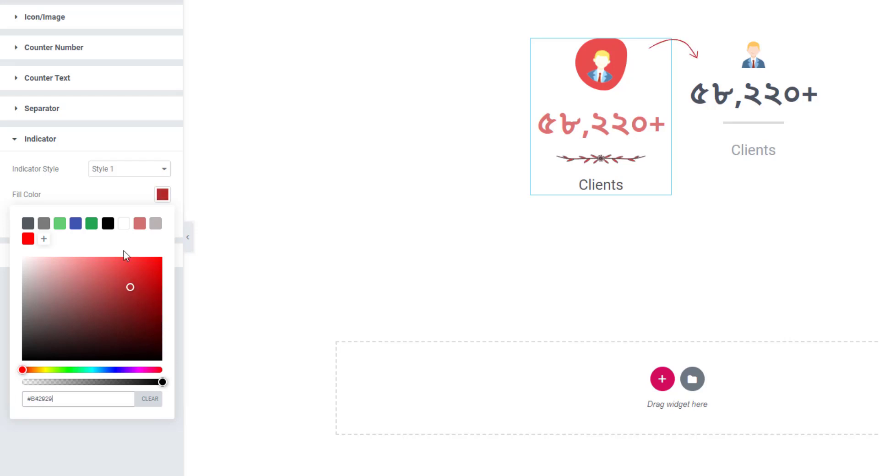
{"action": "left_click", "coordinate": [129, 203]}
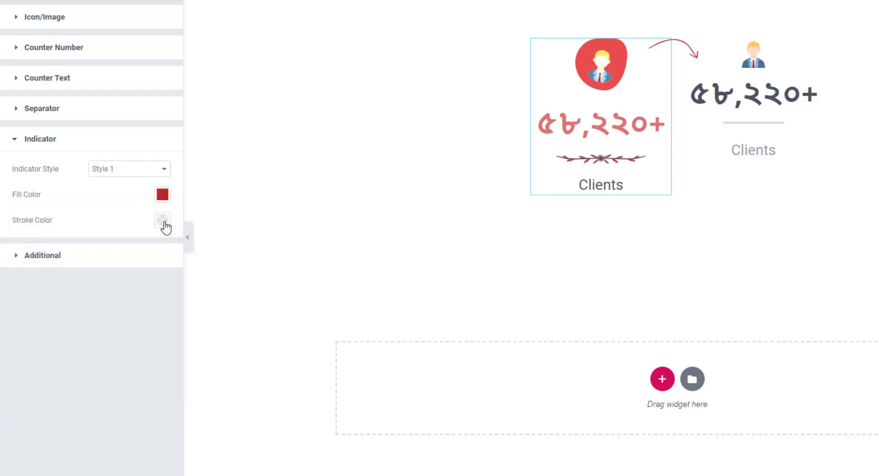
{"action": "left_click", "coordinate": [166, 226]}
{"action": "mouse_move", "coordinate": [51, 306]}
{"action": "left_mouse_down"}
{"action": "mouse_move", "coordinate": [27, 358]}
{"action": "mouse_move", "coordinate": [23, 348]}
{"action": "mouse_move", "coordinate": [29, 364]}
{"action": "mouse_move", "coordinate": [33, 345]}
{"action": "mouse_move", "coordinate": [59, 355]}
{"action": "mouse_move", "coordinate": [89, 348]}
{"action": "mouse_move", "coordinate": [90, 316]}
{"action": "mouse_move", "coordinate": [59, 288]}
{"action": "mouse_move", "coordinate": [35, 287]}
{"action": "mouse_move", "coordinate": [51, 297]}
{"action": "left_mouse_up"}
{"action": "left_click", "coordinate": [114, 350]}
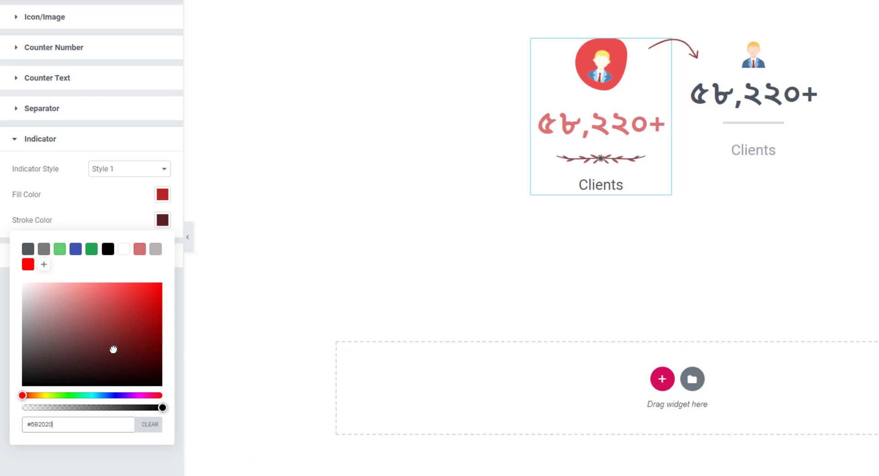
{"action": "left_click", "coordinate": [122, 230]}
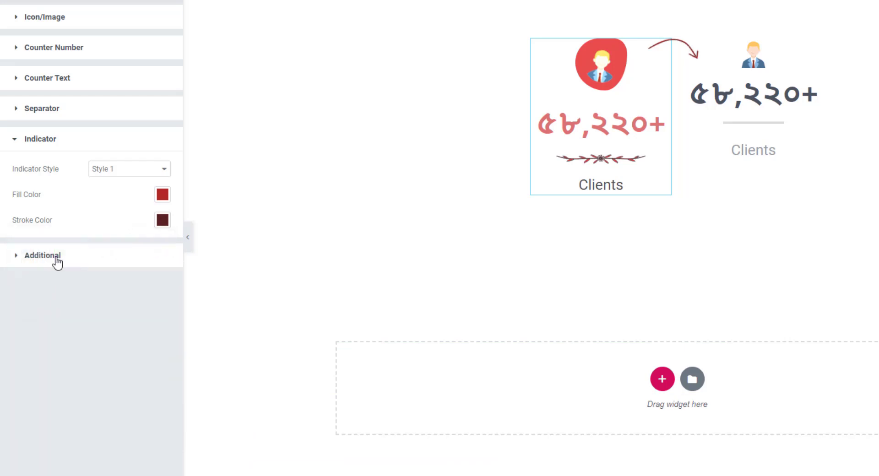
Set the linked Content Inner Padding under Additional to 39 px
{"action": "left_click", "coordinate": [60, 144]}
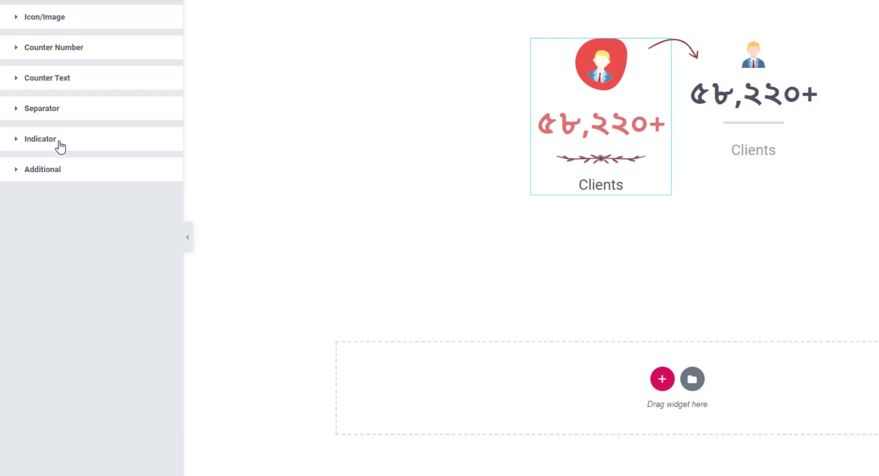
{"action": "left_click", "coordinate": [61, 176]}
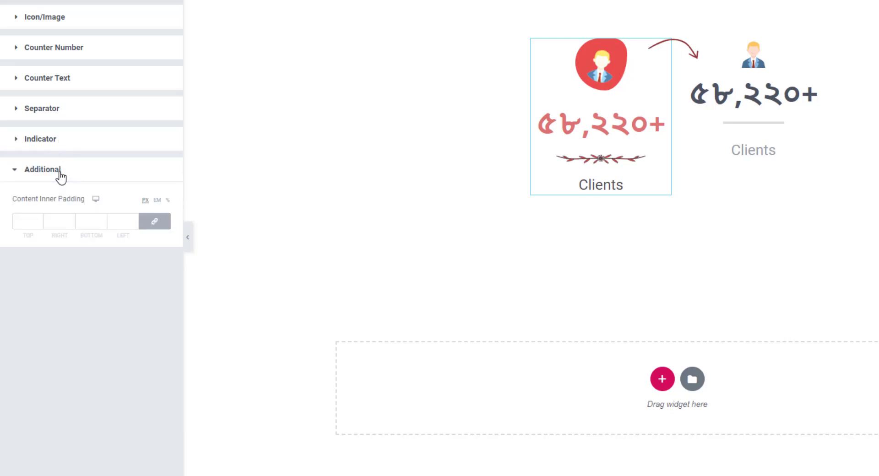
{"action": "left_click", "coordinate": [28, 220]}
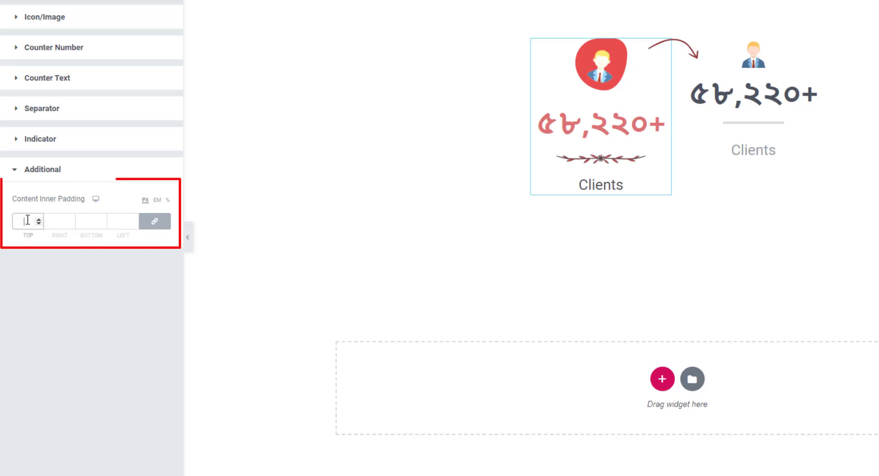
{"action": "type", "text": "45"}
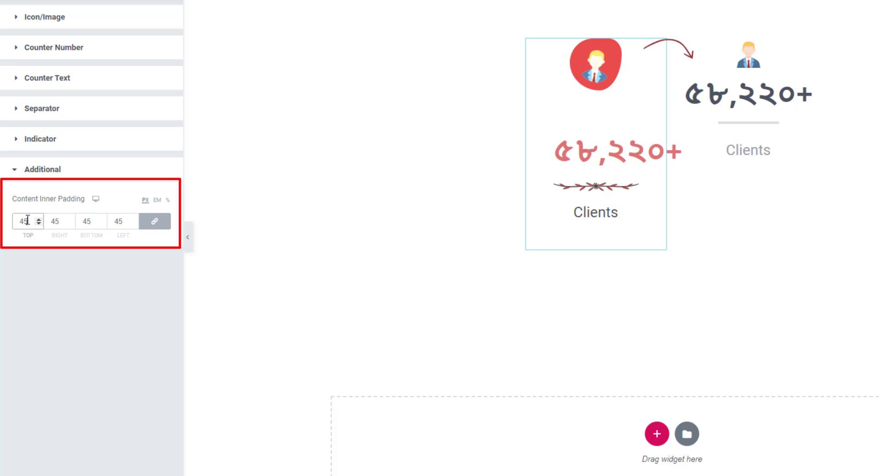
{"action": "key", "text": "Down"}
{"action": "key", "text": "Down"}
{"action": "key", "text": "Down"}
{"action": "key", "text": "Down"}
{"action": "key", "text": "Down"}
{"action": "key", "text": "Down"}
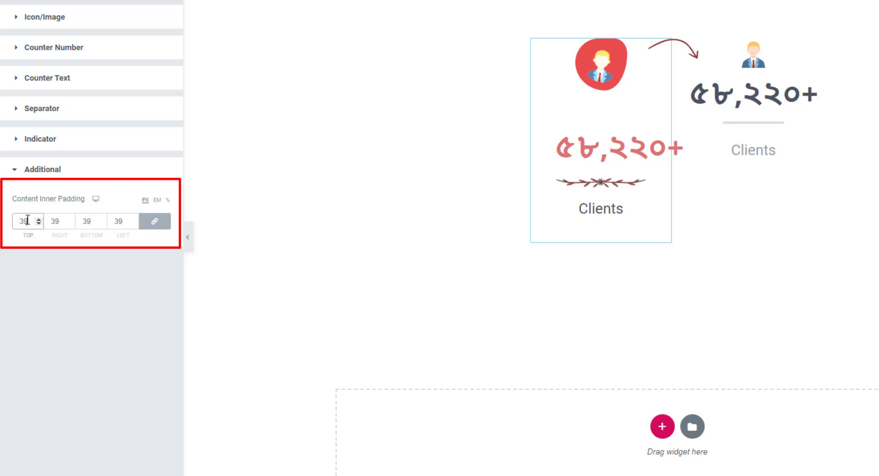
Nudge the inner padding value down one more step
{"action": "key", "text": "Down"}
{"action": "key", "text": "Down"}
{"action": "key", "text": "Down"}
{"action": "key", "text": "Down"}
{"action": "key", "text": "Down"}
{"action": "key", "text": "Down"}
{"action": "key", "text": "Down"}
{"action": "key", "text": "Down"}
{"action": "key", "text": "Down"}
{"action": "key", "text": "Down"}
{"action": "key", "text": "Down"}
{"action": "key", "text": "Down"}
{"action": "key", "text": "Down"}
{"action": "key", "text": "Down"}
{"action": "key", "text": "Down"}
{"action": "key", "text": "Down"}
{"action": "key", "text": "Down"}
{"action": "key", "text": "Down"}
{"action": "key", "text": "Down"}
{"action": "key", "text": "Down"}
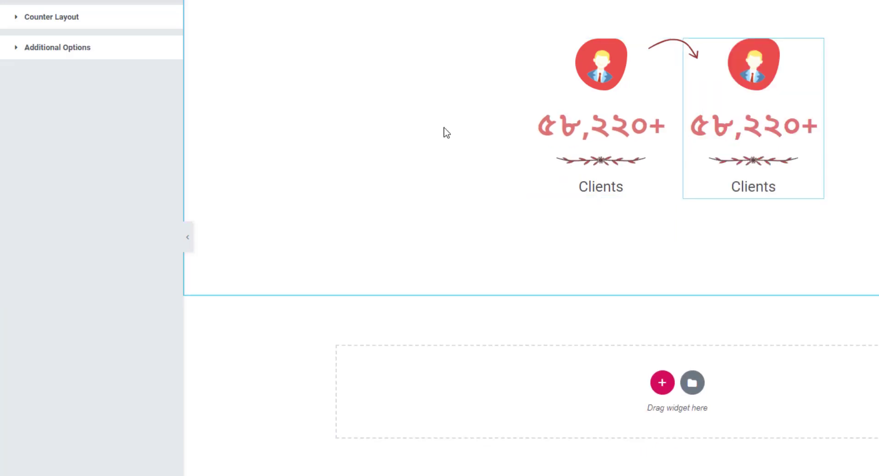